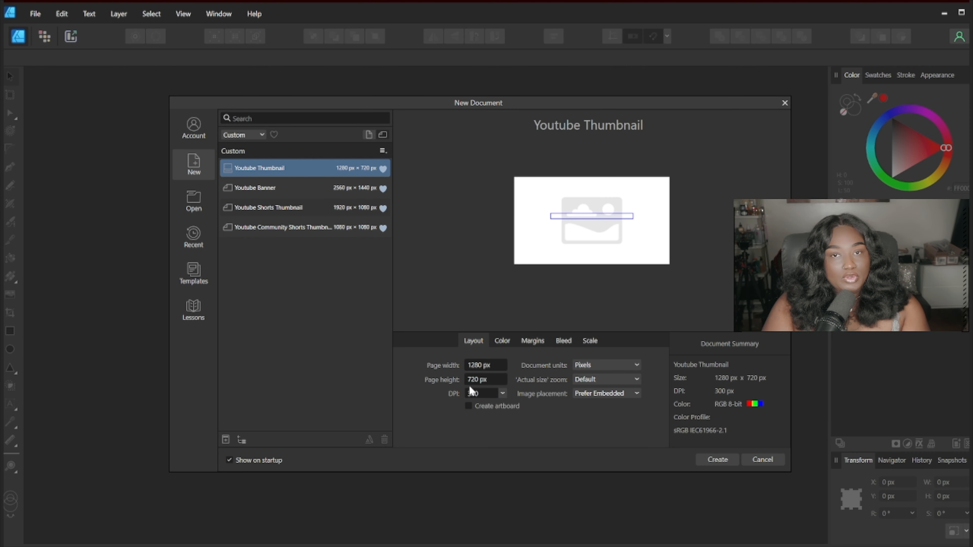
Step: Review the Youtube Thumbnail preset's color and scale settings and create the 1280 × 720 px document at 300 DPI
click(495, 342)
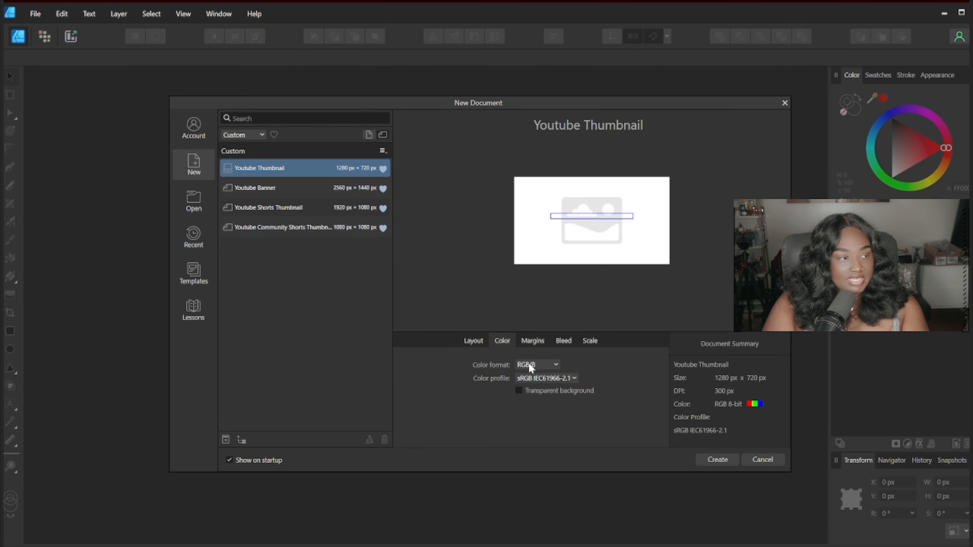
click(590, 340)
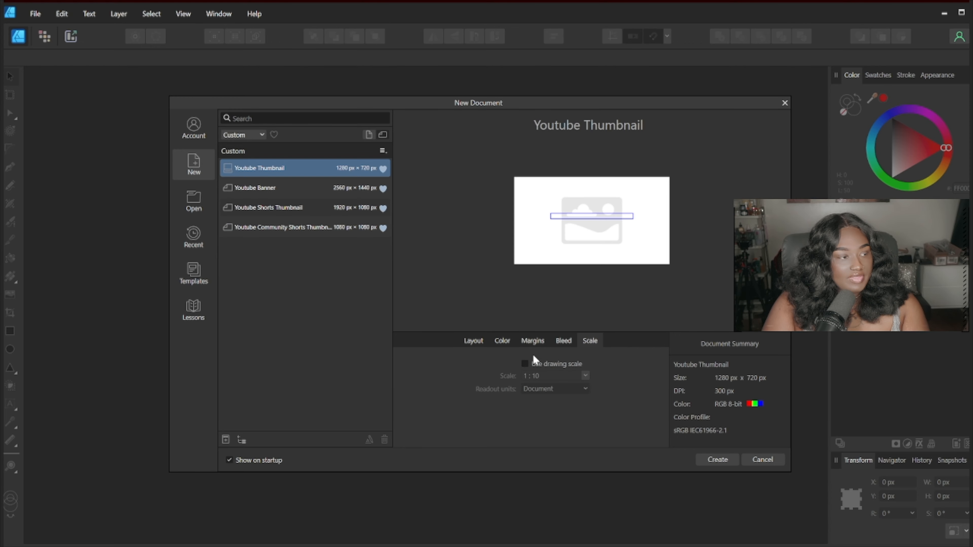
click(480, 348)
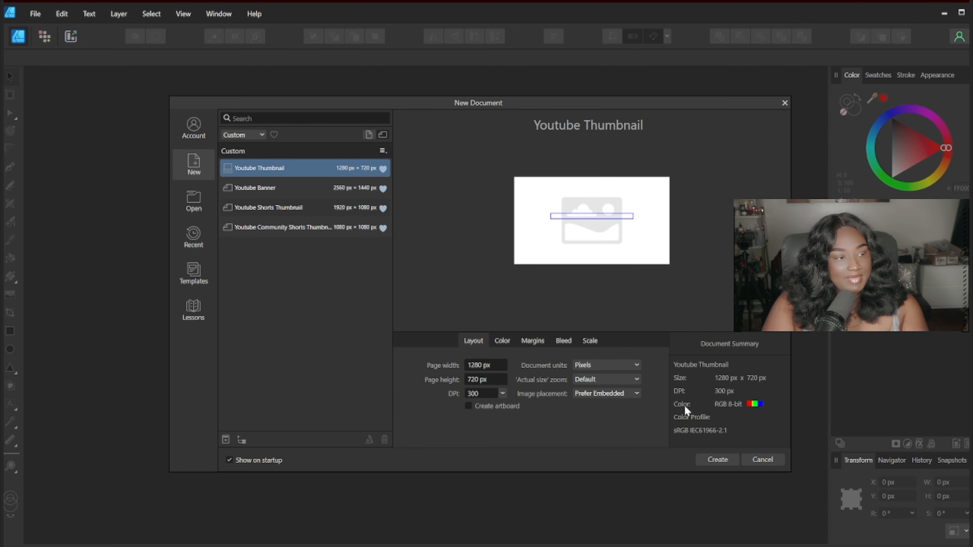
click(718, 460)
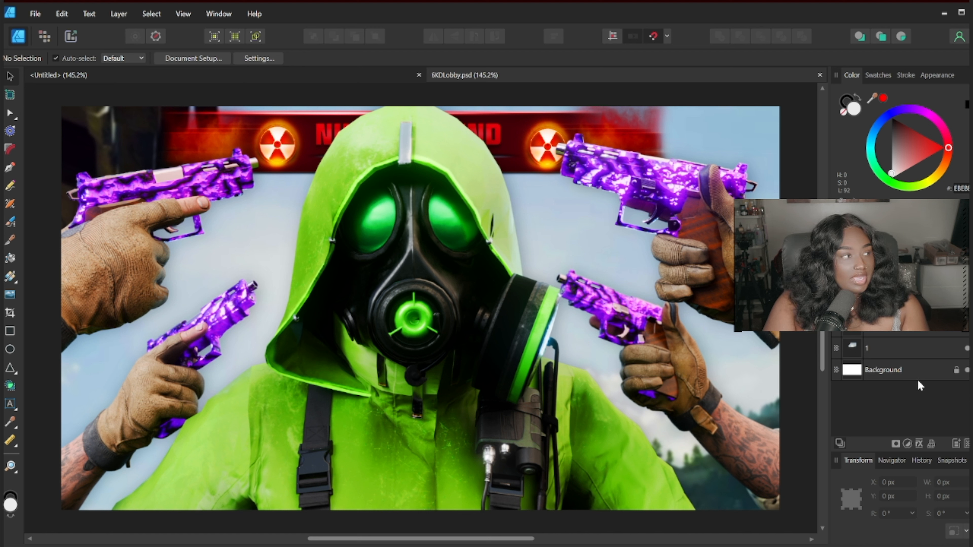
Step: Preview the 6KDLobby.psd artwork with the Sunflower CC 2 color-correction group hidden, and restore the group's visibility
click(913, 352)
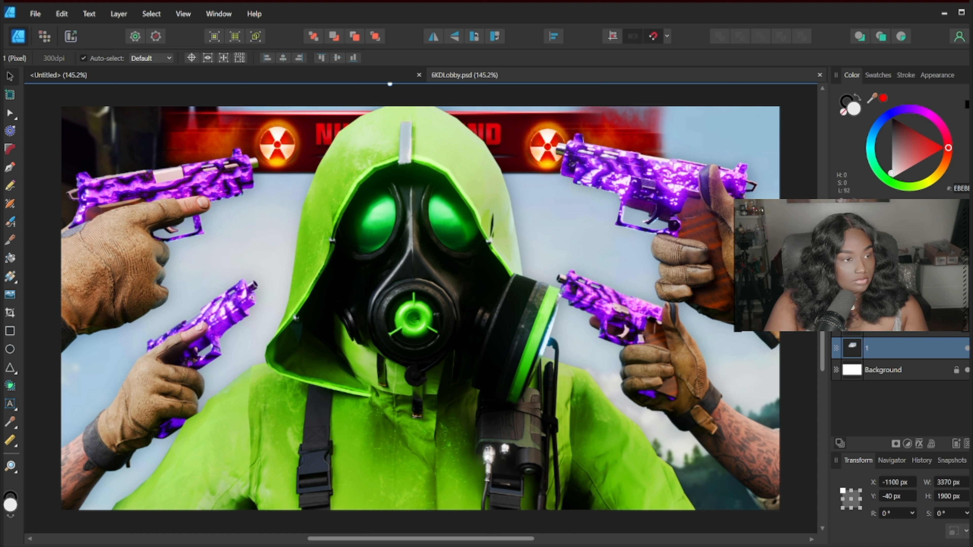
key(ctrl+a)
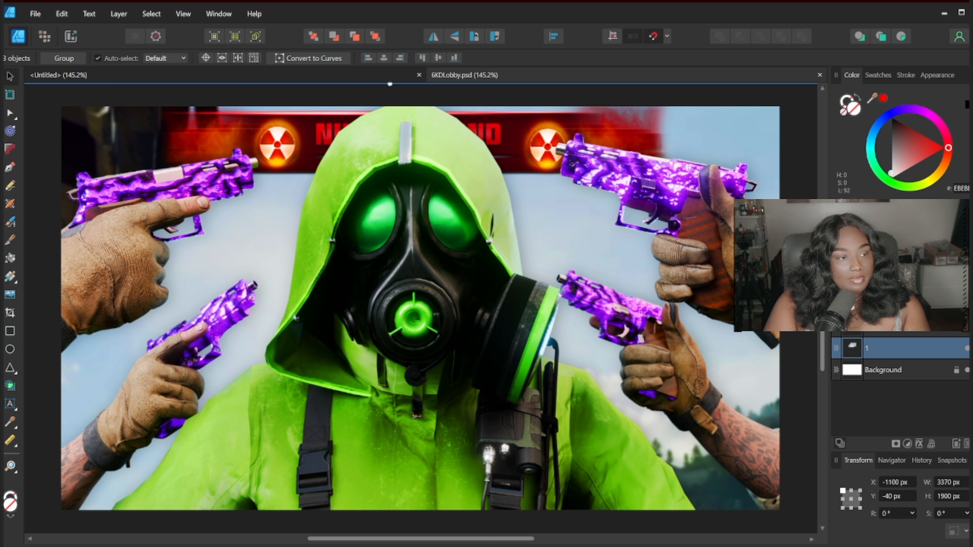
click(950, 335)
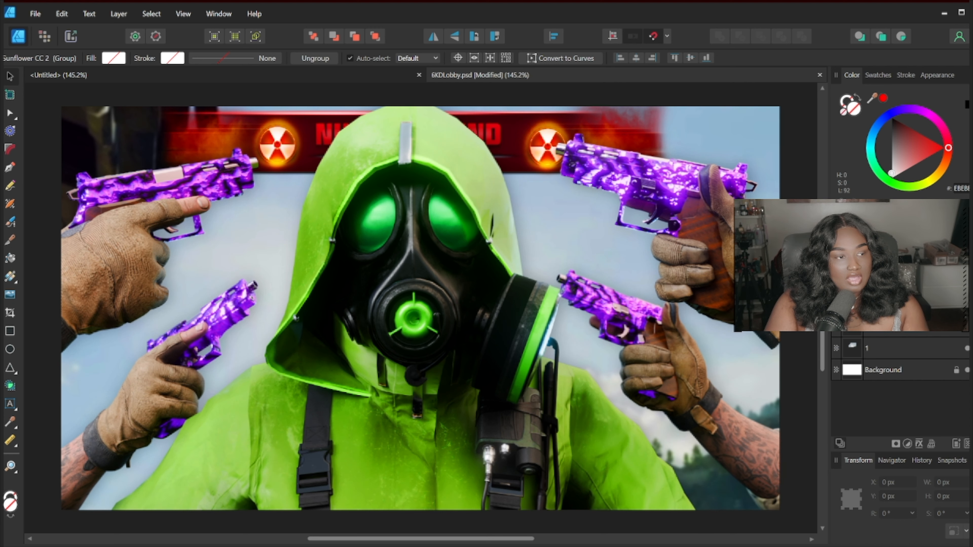
click(967, 331)
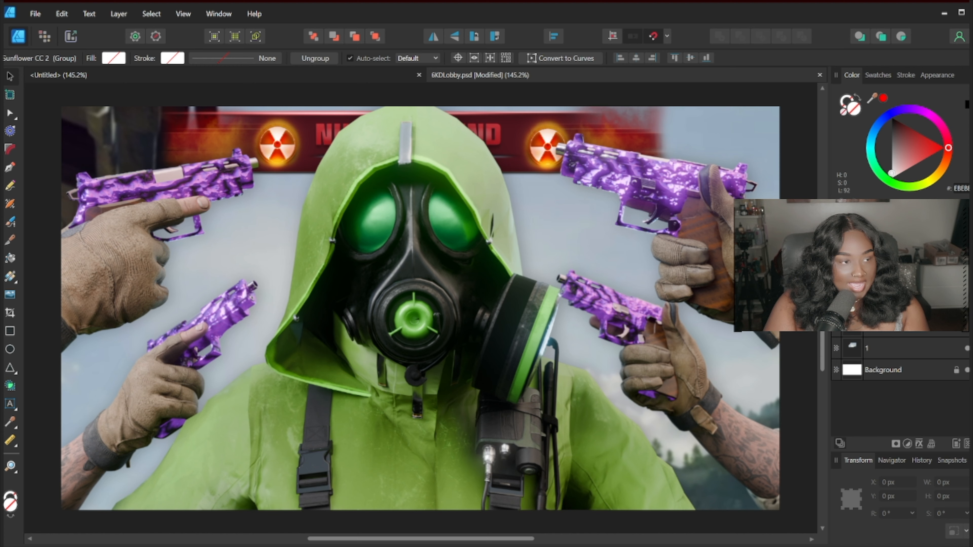
key(ctrl+z)
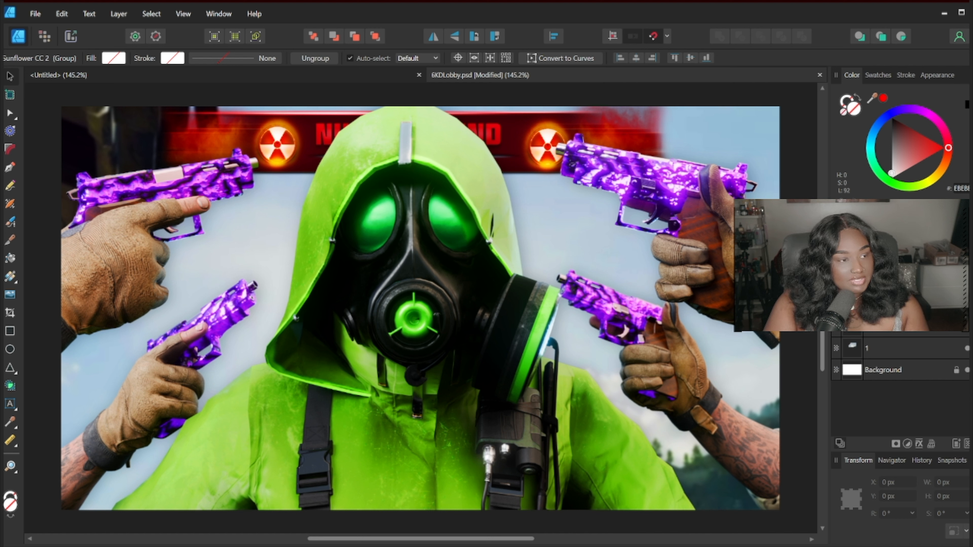
Step: Copy the three background layers from 6KDLobby.psd into the untitled thumbnail document
ctrl+click(935, 307)
ctrl+click(935, 341)
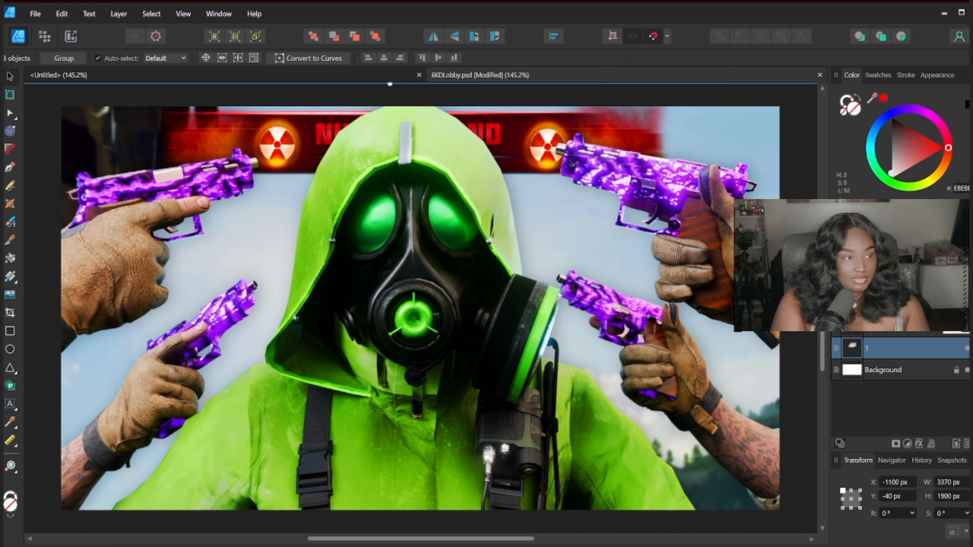
click(366, 75)
key(ctrl+v)
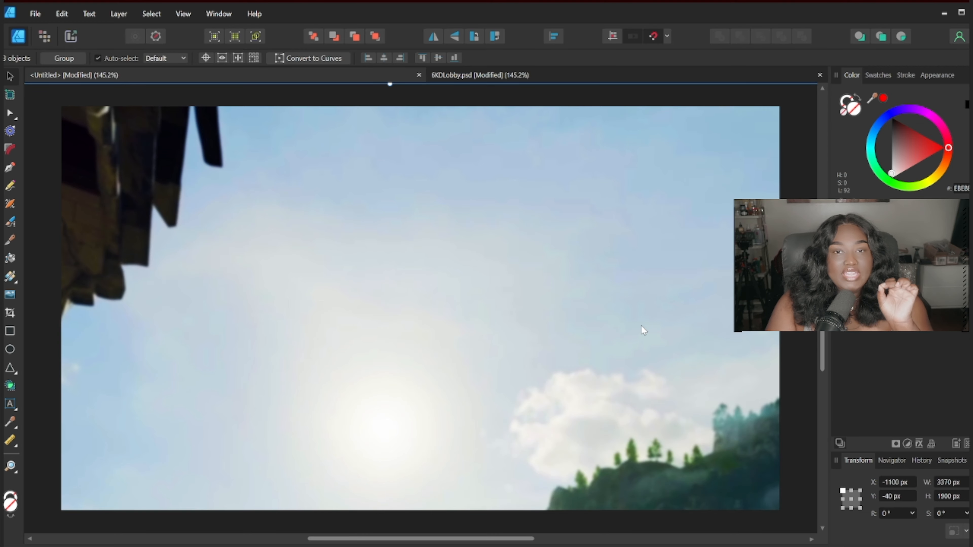
Step: Scale the pasted landscape layer 1 down to about 1320 × 744 px so it just covers the page
click(688, 363)
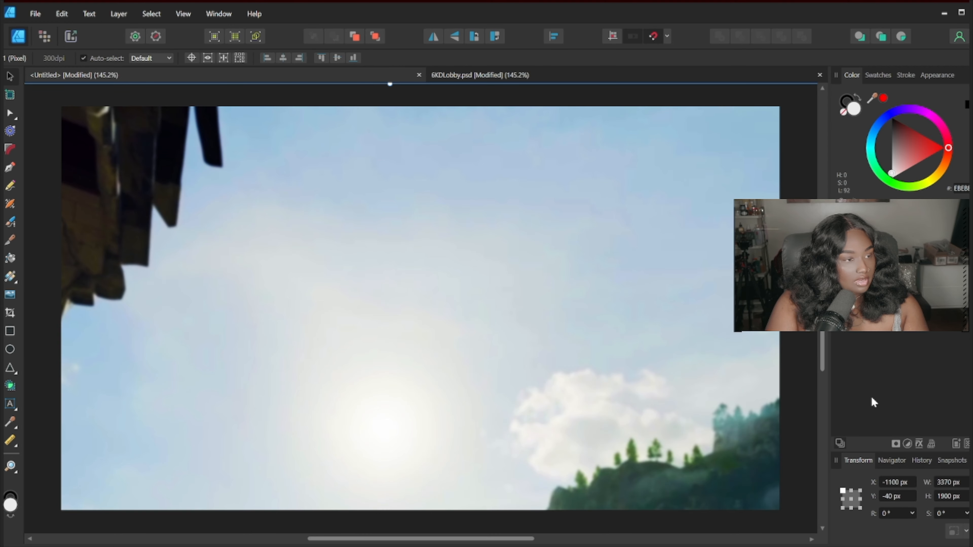
key(ctrl+minus)
key(ctrl+minus)
key(ctrl+minus)
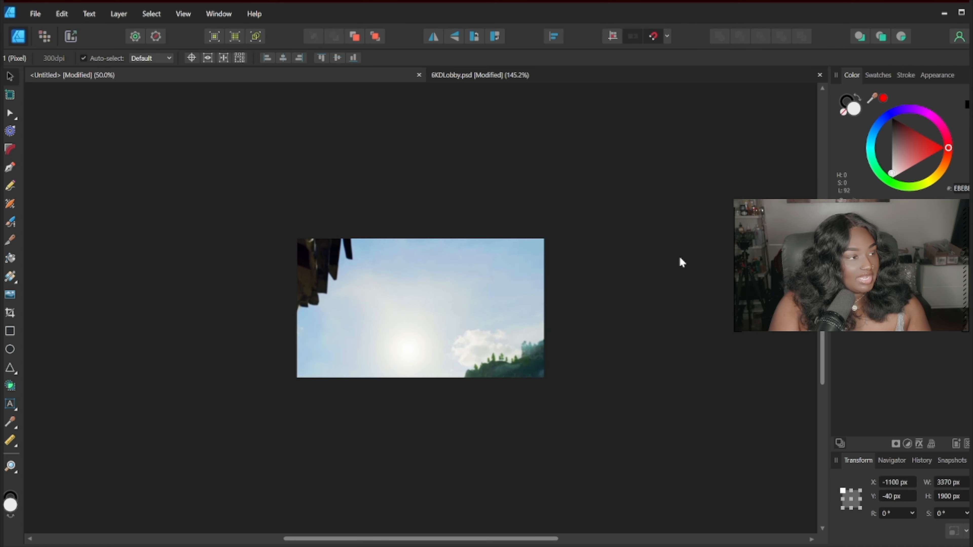
key(ctrl+minus)
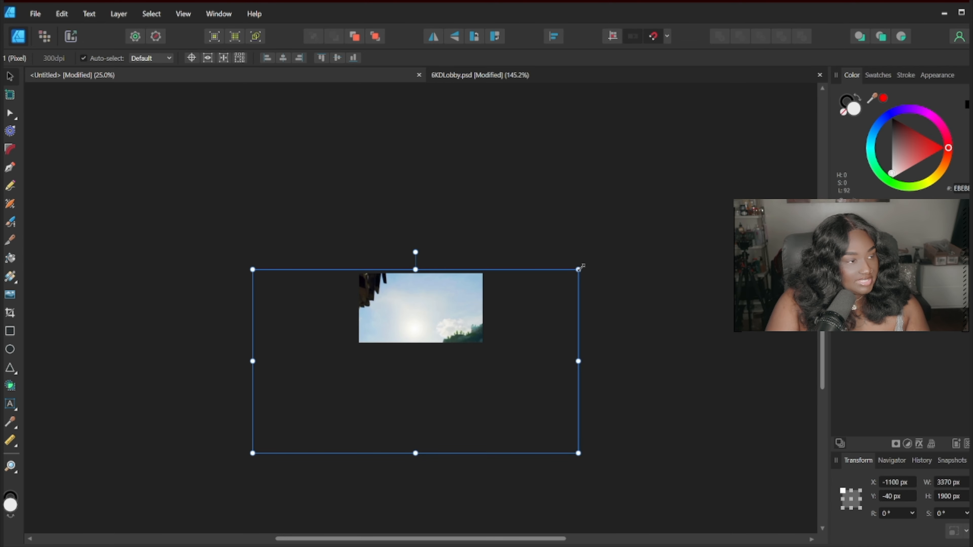
drag(579, 269, 456, 341)
key(ctrl+1)
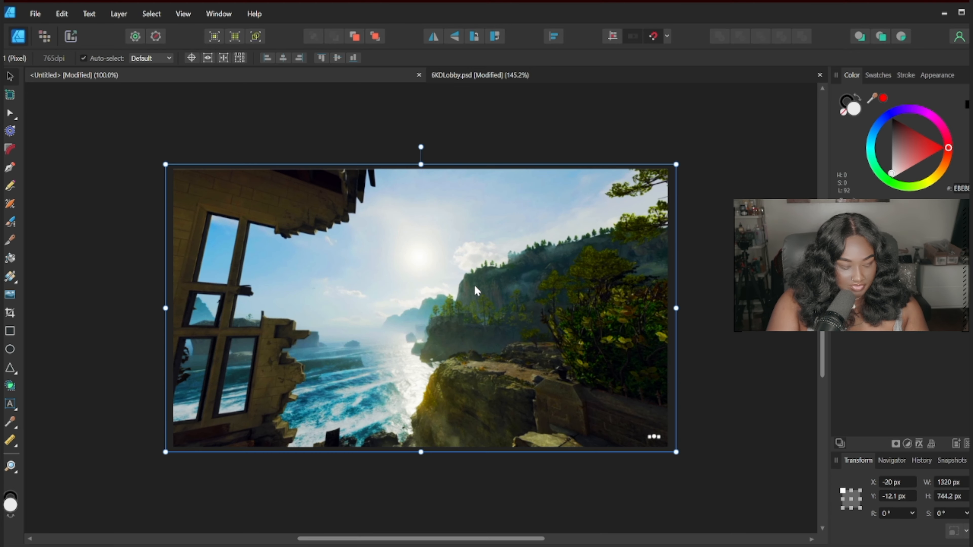
Step: Undo the resizing of the landscape layer
key(ctrl+z)
key(ctrl+z)
key(ctrl+z)
key(ctrl+z)
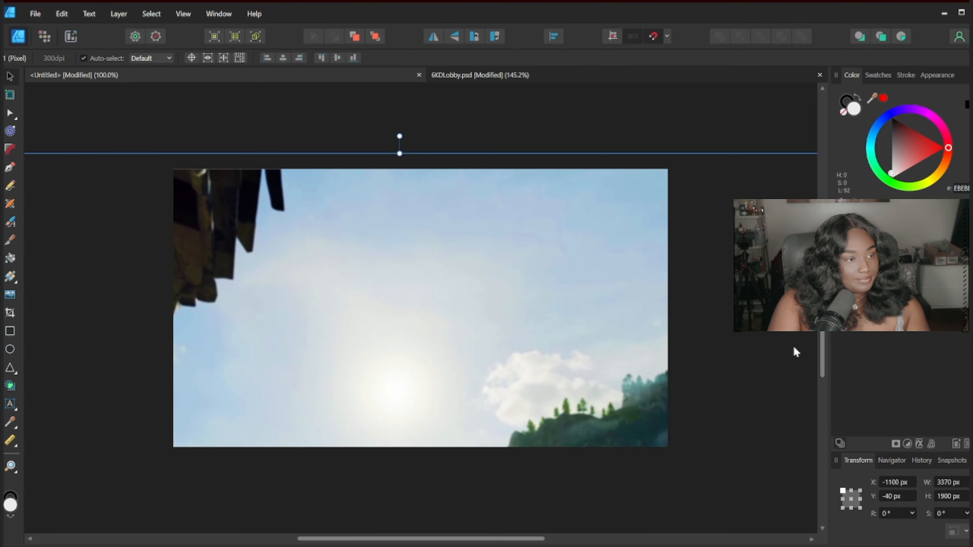
Step: Shift the full-size landscape background left so the sun sits left of centre and more of the hillside fills the lower-right corner
click(720, 132)
key(ctrl+plus)
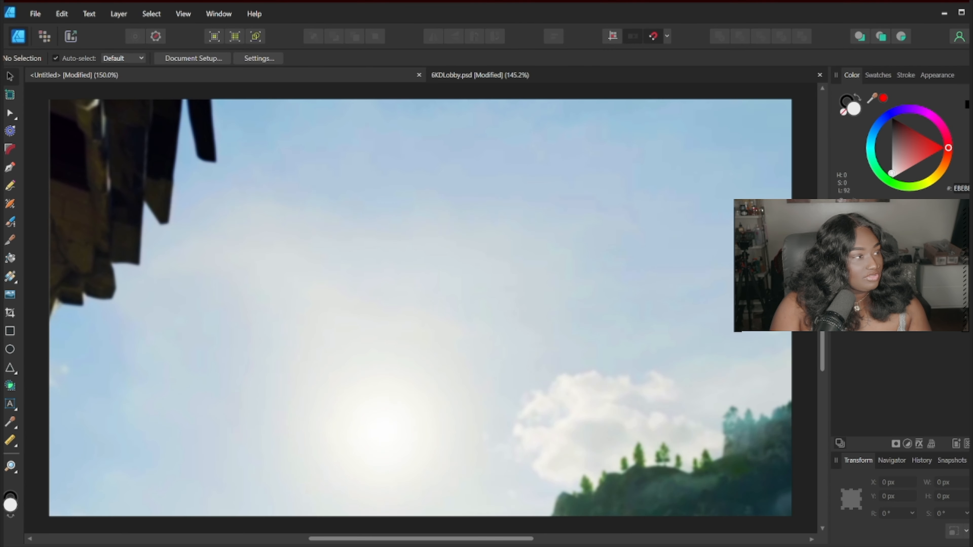
key(ctrl+minus)
key(ctrl+plus)
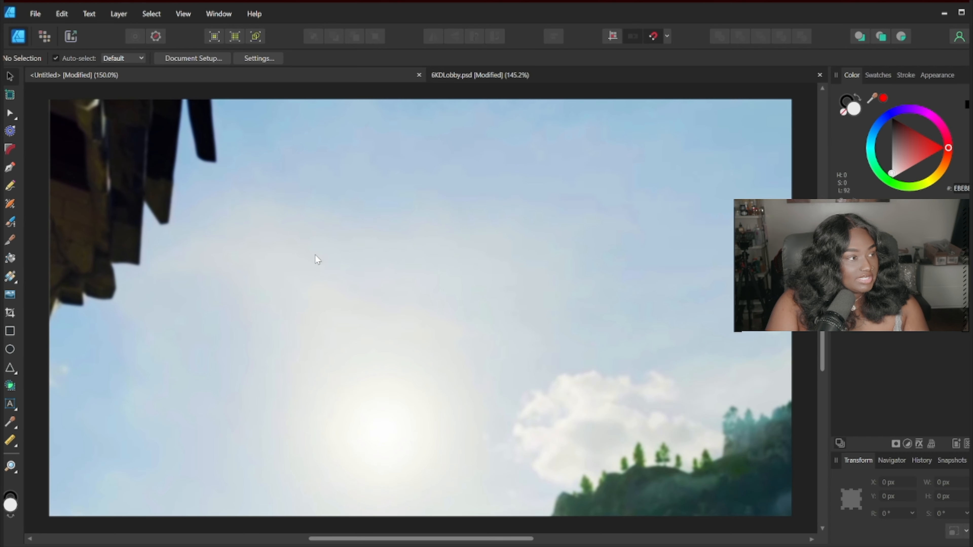
click(862, 292)
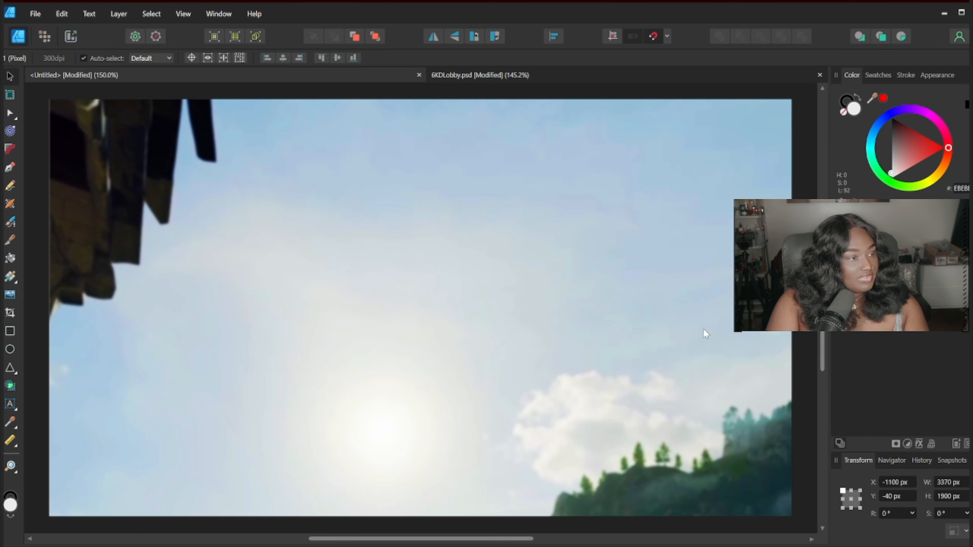
drag(703, 328, 531, 332)
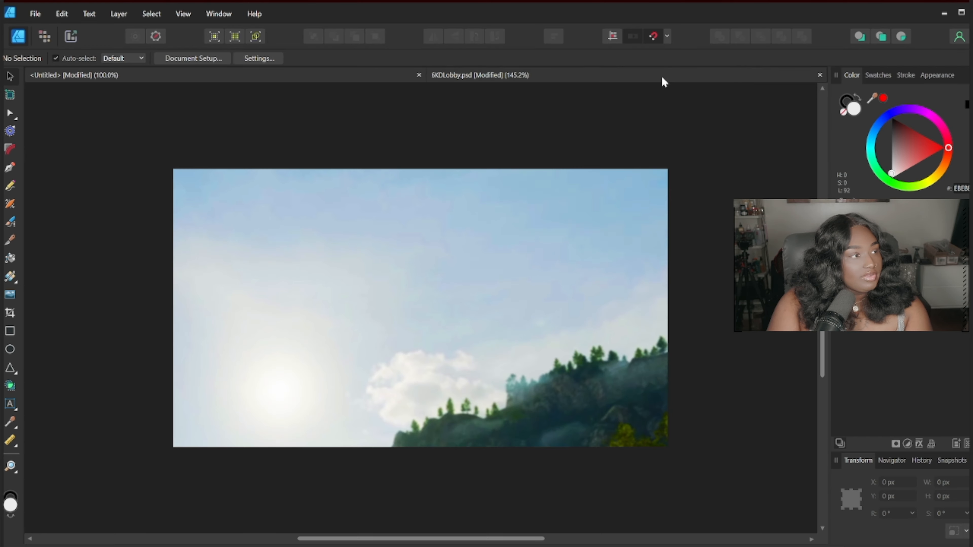
Step: Examine the background and Nuke Inbound banner layers in 6KDLobby.psd, and close the MelAimBotController.psd document
click(602, 72)
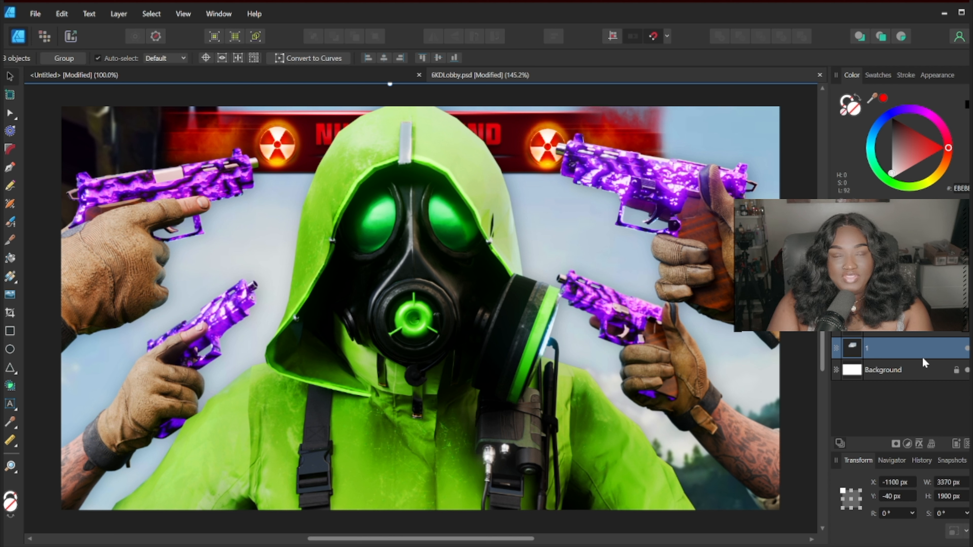
click(920, 331)
click(923, 306)
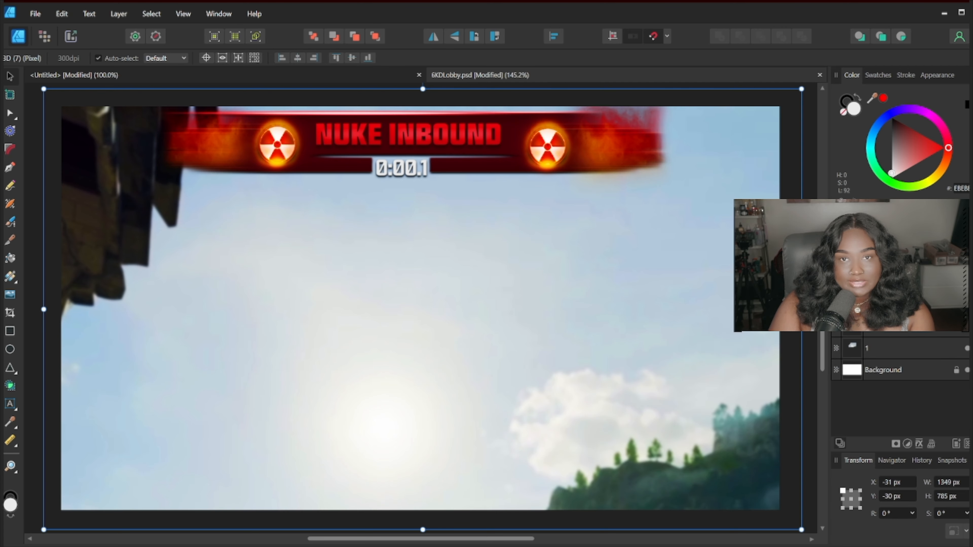
click(966, 329)
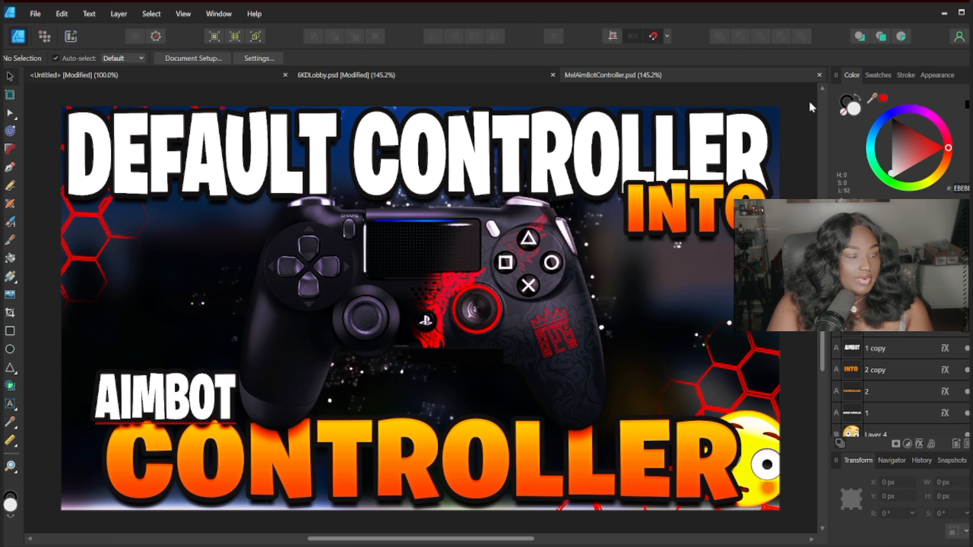
key(ctrl+w)
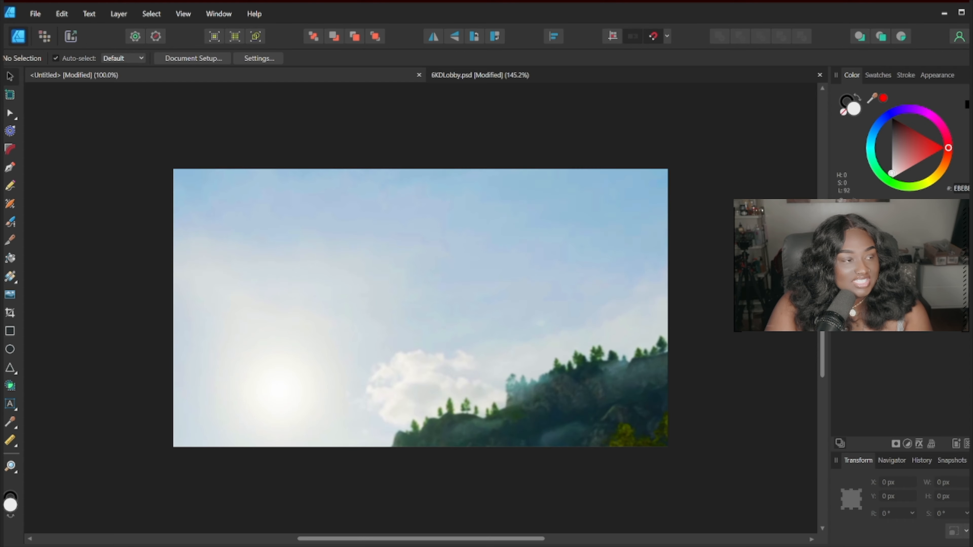
scroll(421, 306, down, 1)
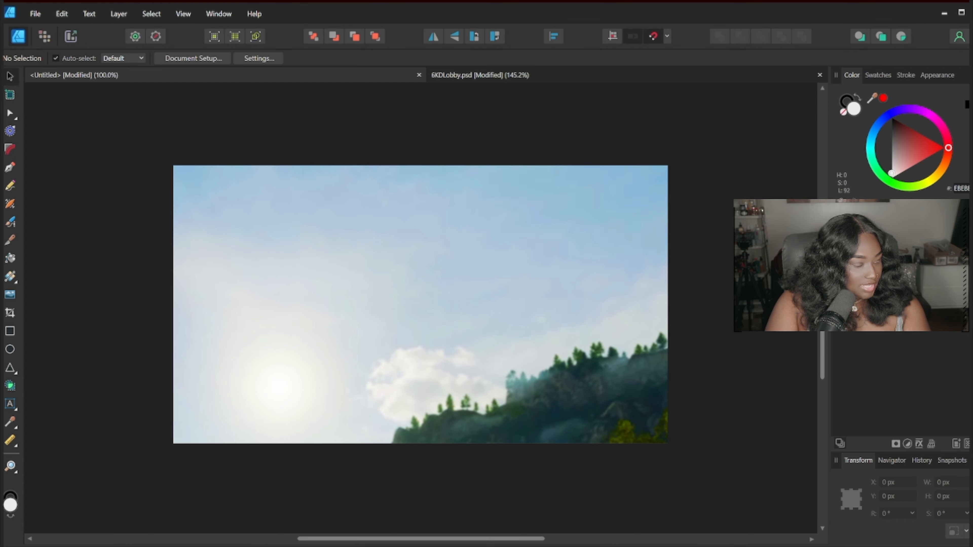
Step: Open POV (14).png from the BO6 BETA PACK POV folder and inspect the weapon's cutout detail at 302% zoom
key(alt+Tab)
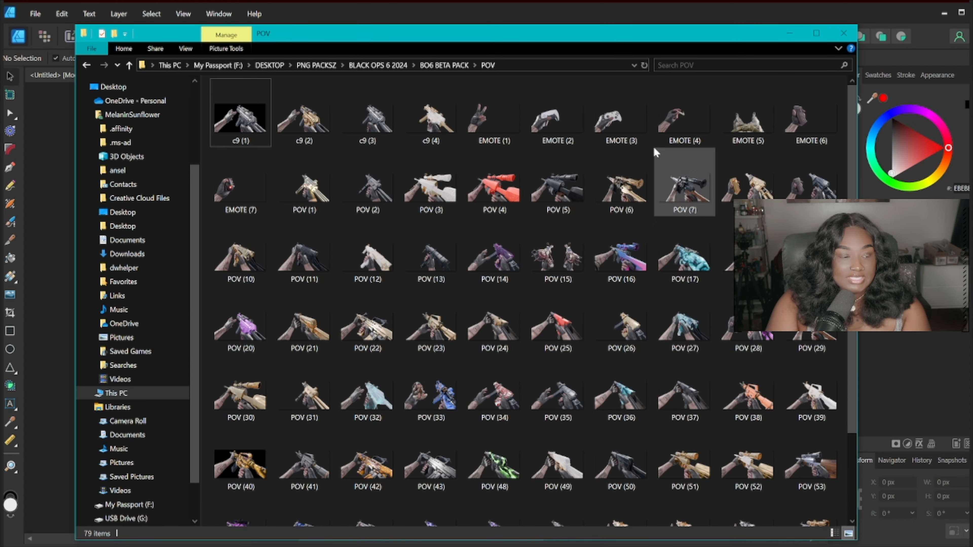
click(501, 258)
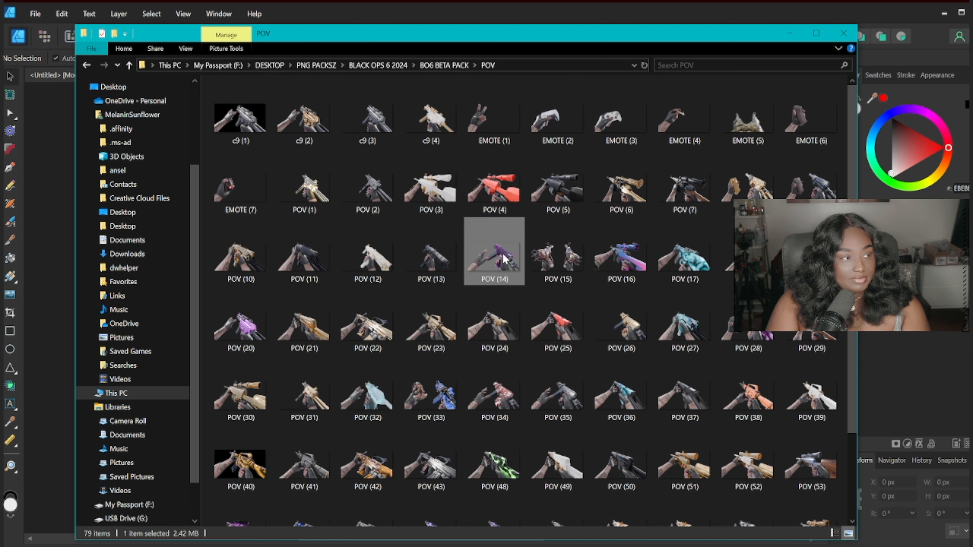
double_click(505, 258)
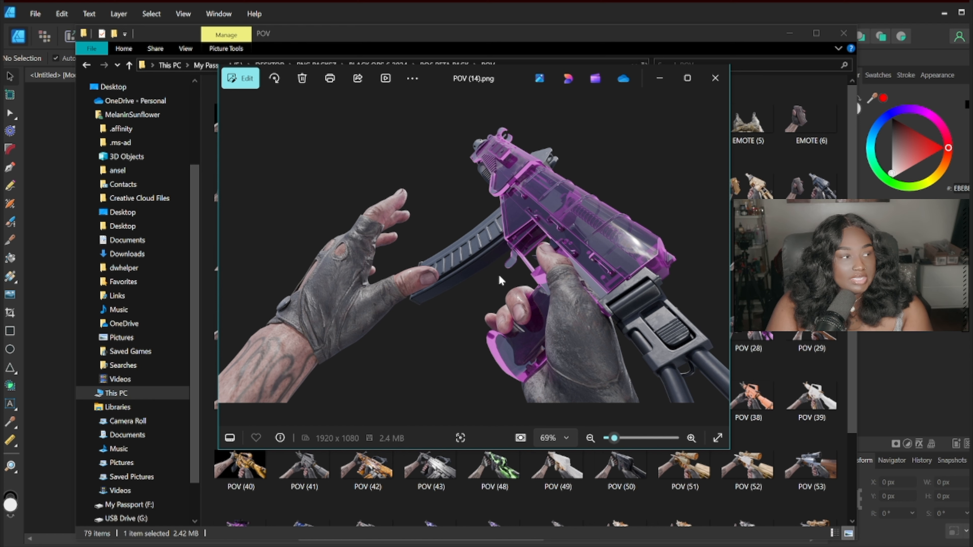
drag(614, 438, 632, 438)
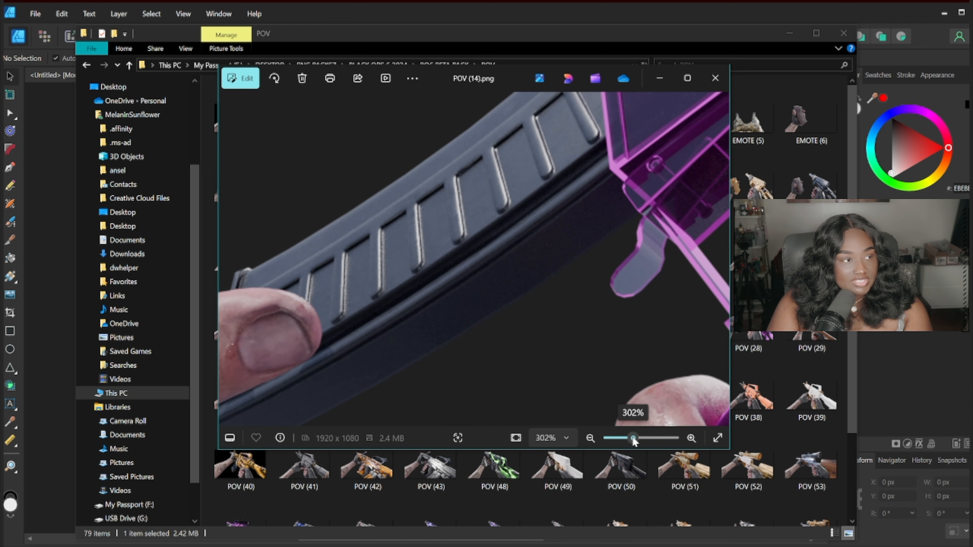
drag(588, 195, 427, 369)
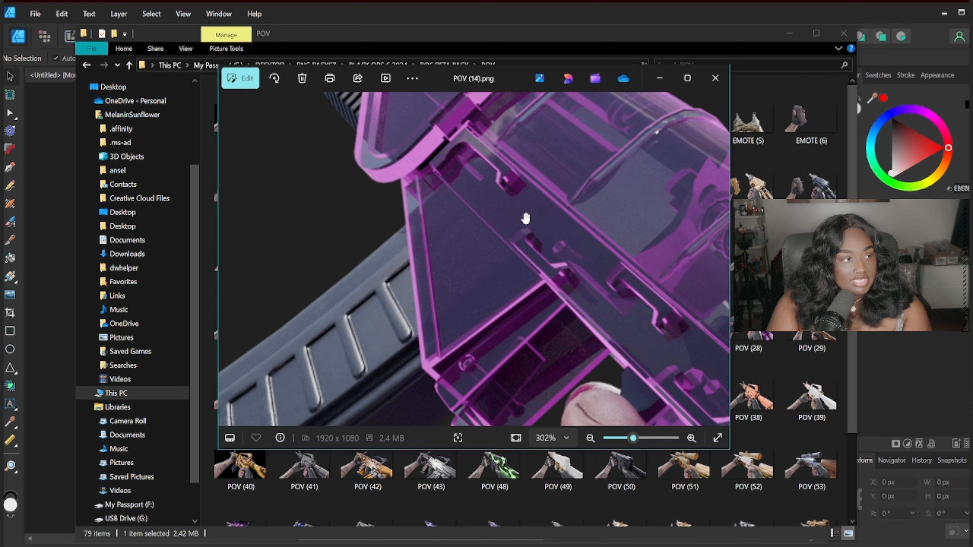
drag(525, 217, 549, 395)
drag(480, 254, 556, 335)
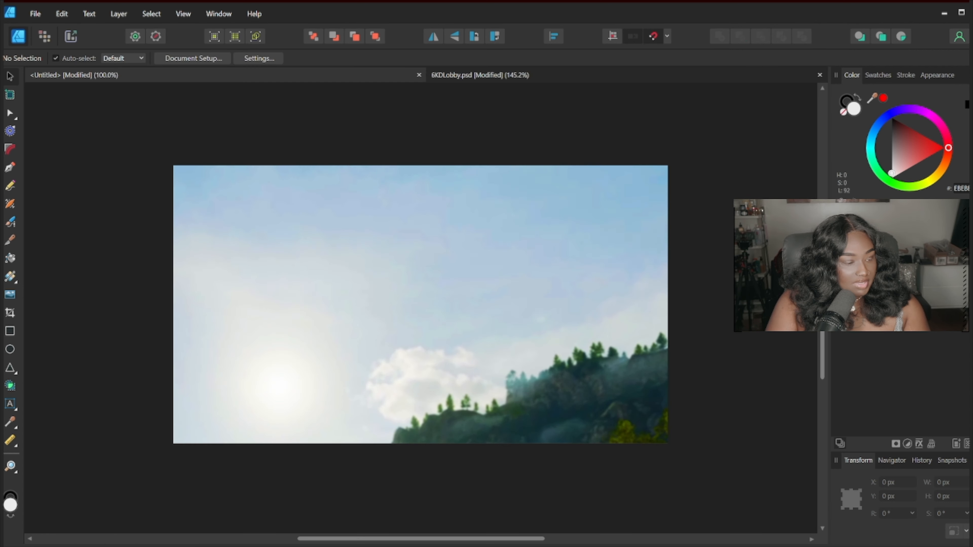
Step: Paste the POV (8) gold weapon image into the thumbnail and scale it to about 1015 × 571 px over the sky background
key(ctrl+v)
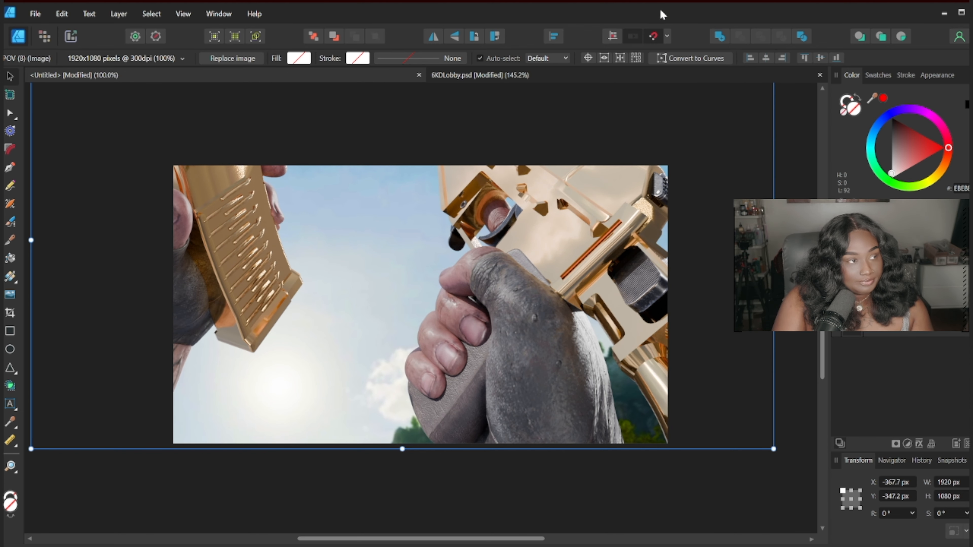
key(ctrl+minus)
key(ctrl+minus)
key(ctrl+minus)
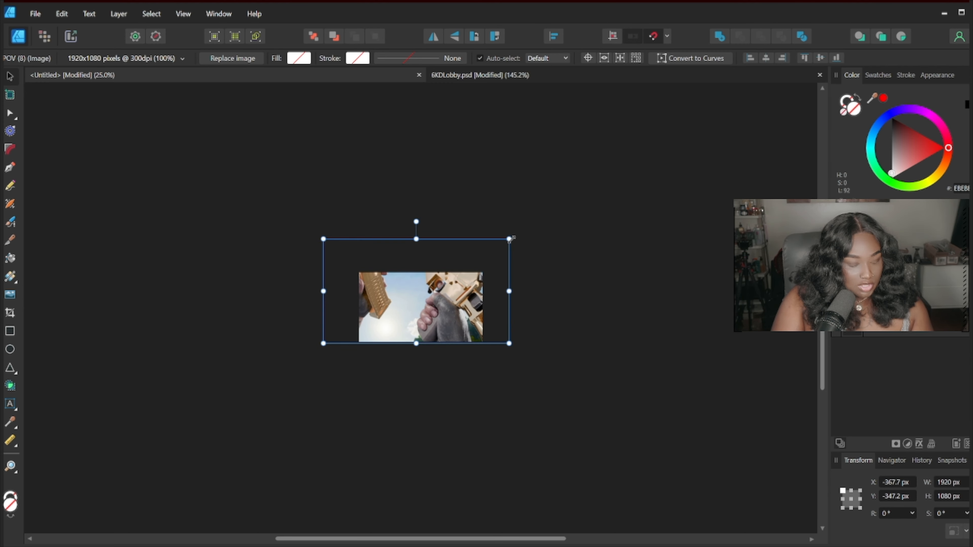
drag(510, 239, 457, 320)
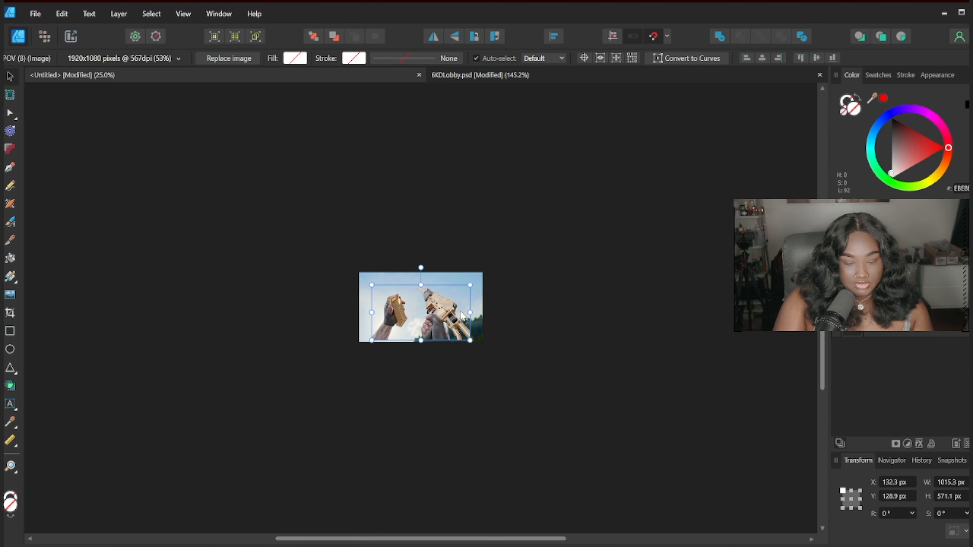
key(ctrl+0)
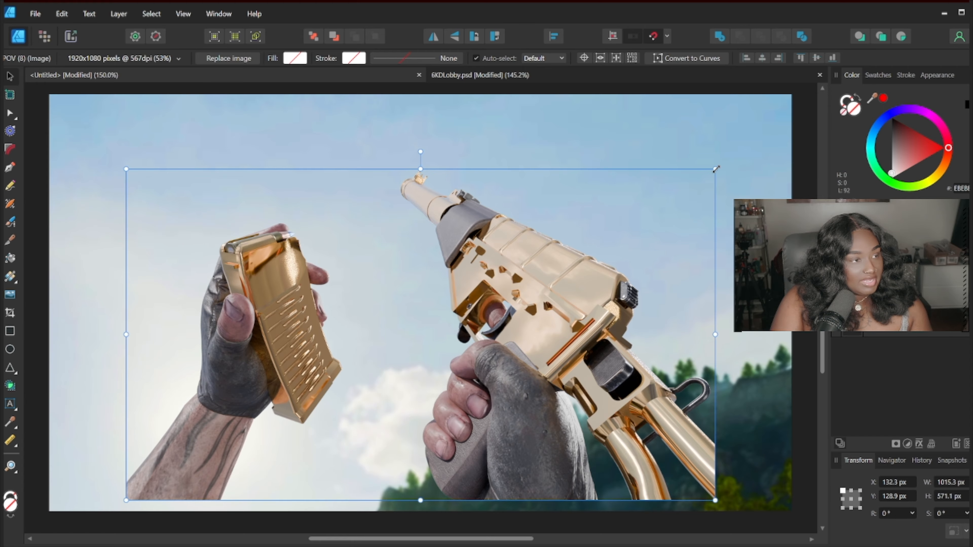
Step: Enlarge the POV (8) weapon image to 1280 × 720 px so it spans the full canvas width, with its upper edge at Y 40 px
drag(715, 169, 718, 138)
click(769, 397)
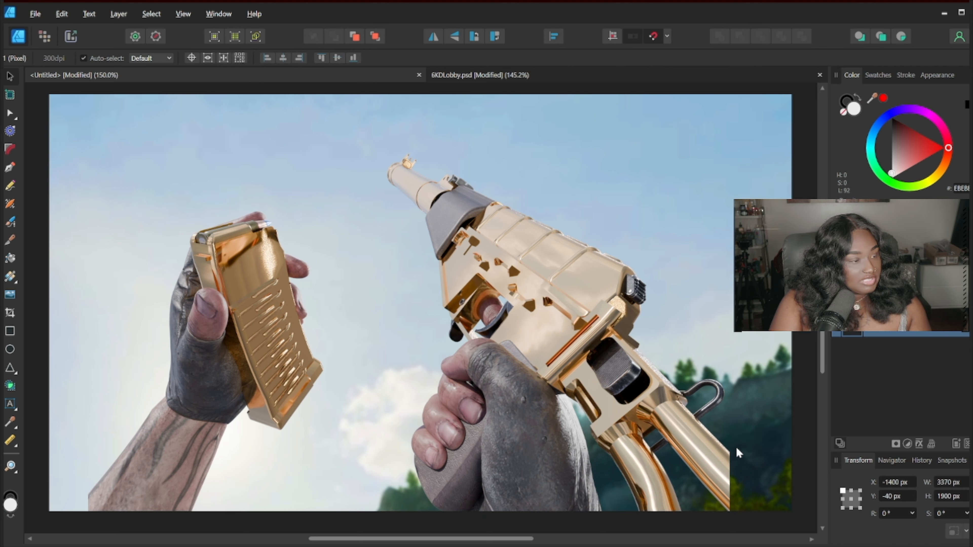
drag(728, 480, 729, 500)
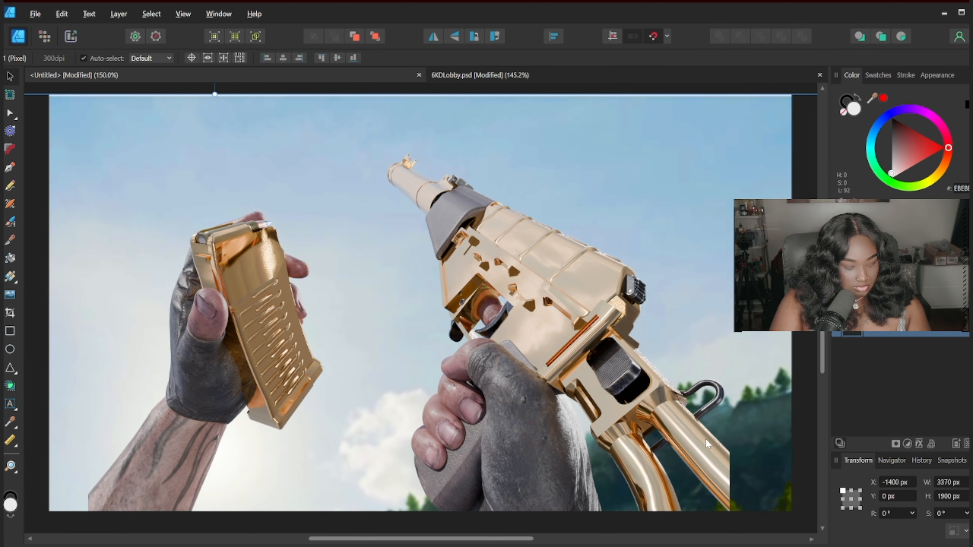
key(ctrl+z)
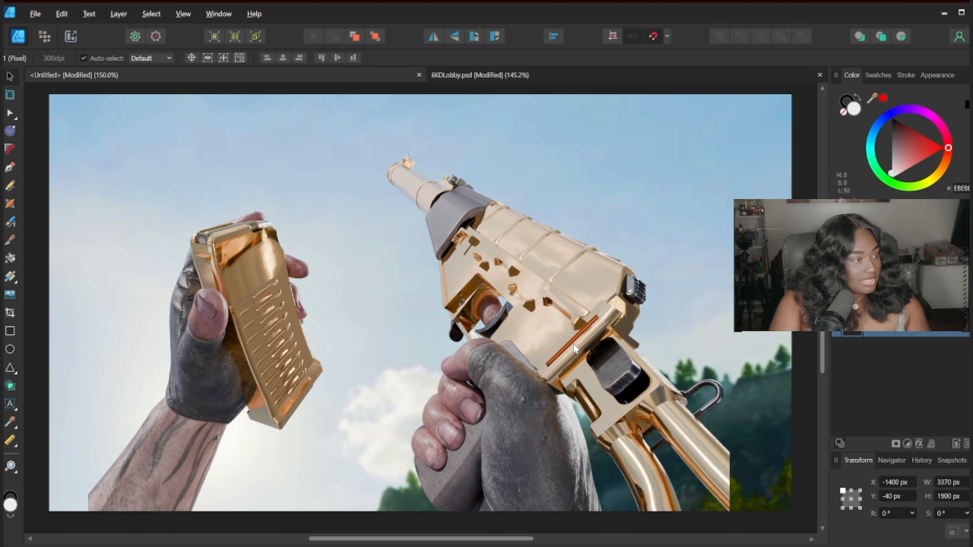
click(557, 331)
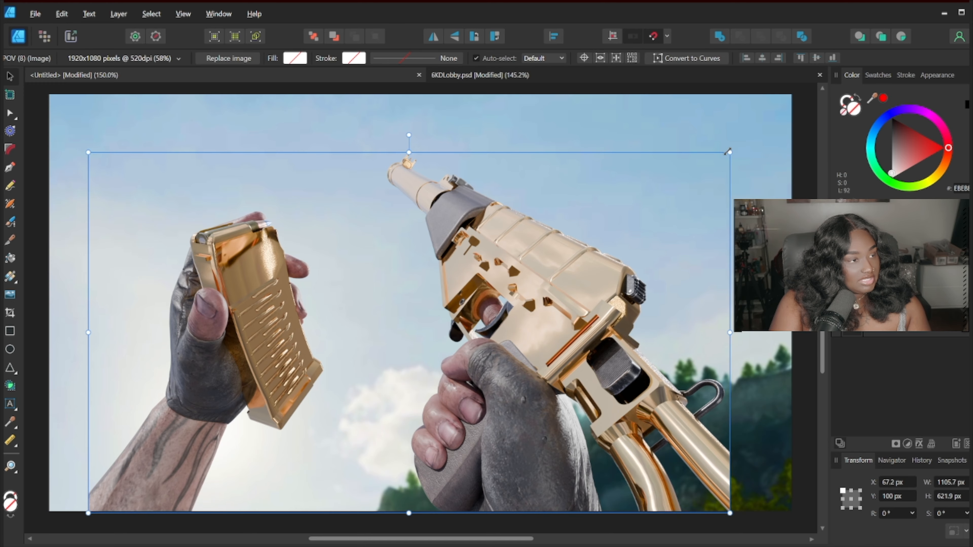
drag(732, 150, 795, 120)
key(ctrl+z)
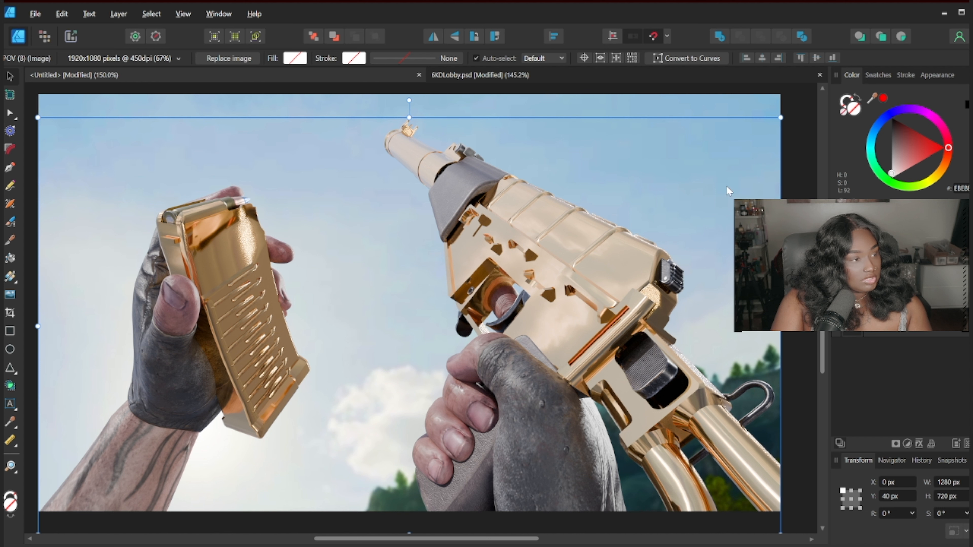
click(796, 158)
key(ctrl+1)
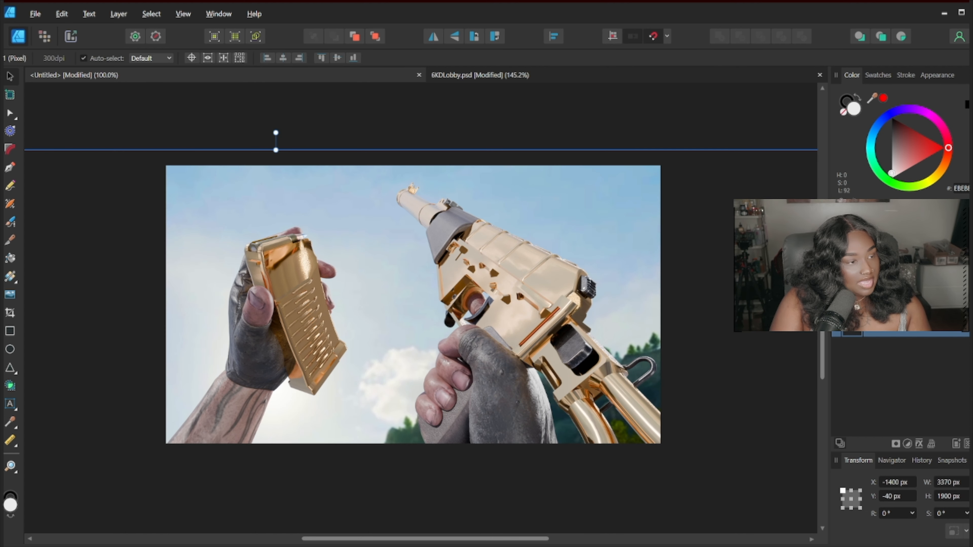
Step: Place the POV (8) weapon image beneath the colour adjustment layer, and hide that adjustment's effect
click(896, 309)
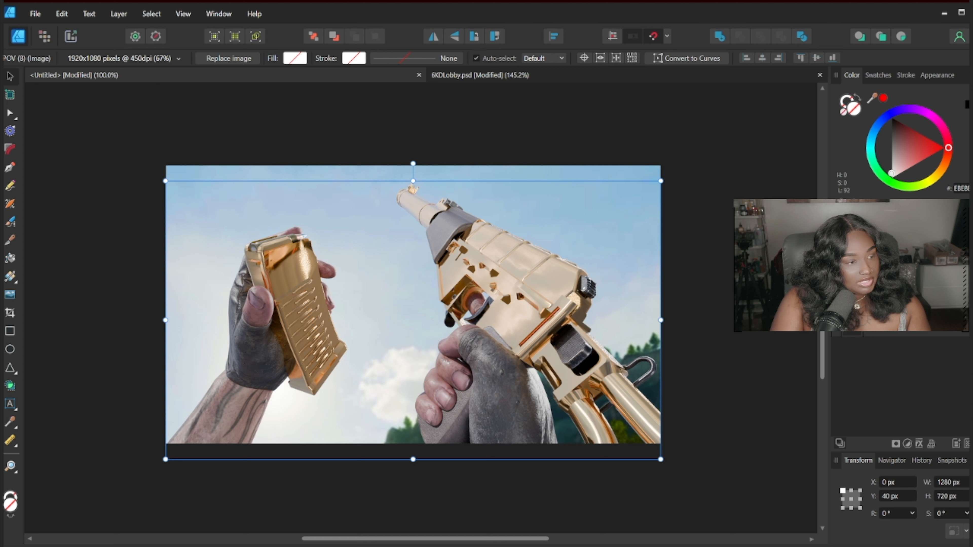
key(ctrl+])
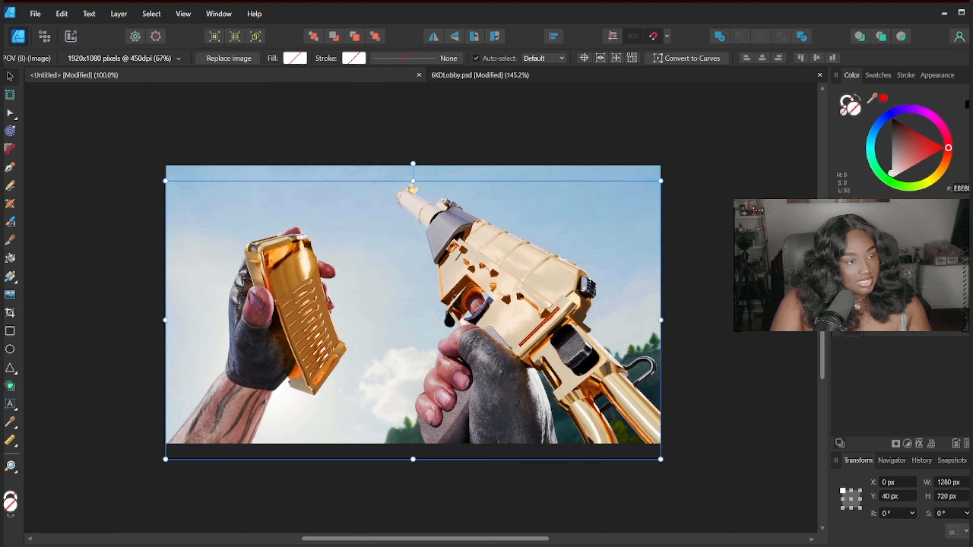
key(ctrl+z)
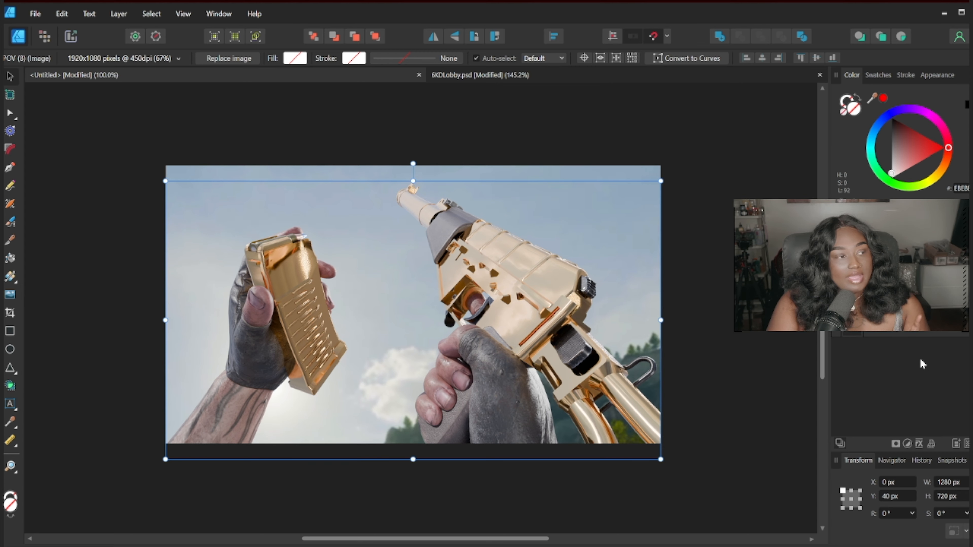
click(696, 153)
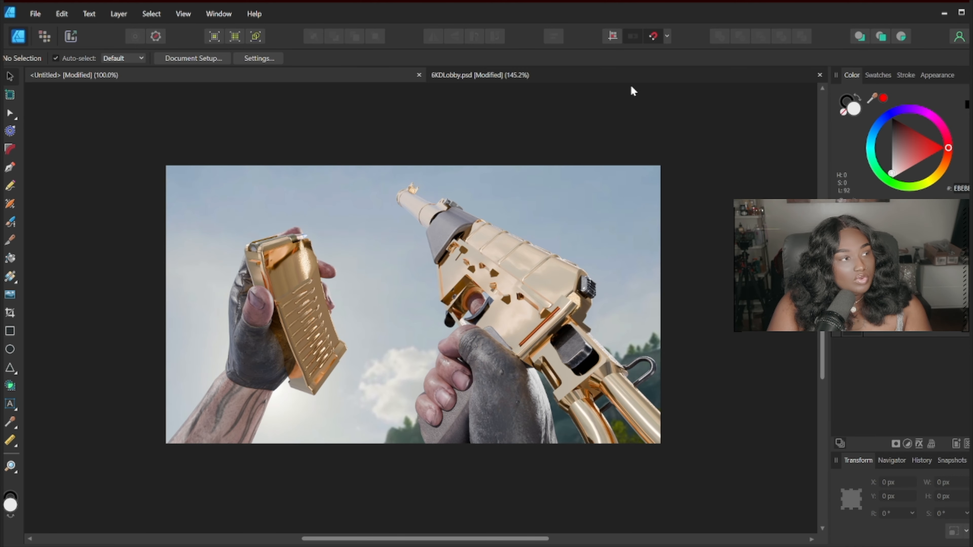
Step: Copy the Nuke group from 6KDLobby.psd and paste it into the thumbnail directly above the landscape background, behind the weapon
click(671, 75)
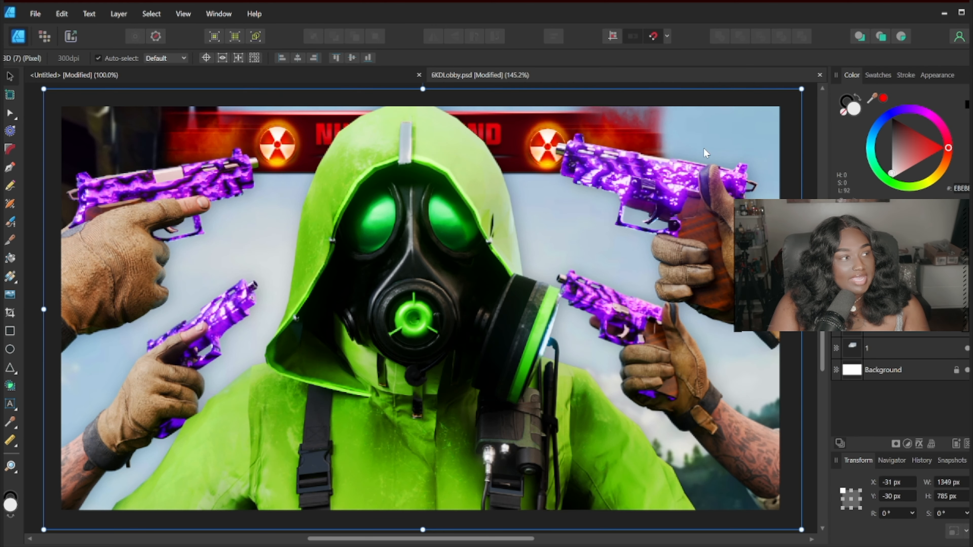
click(921, 335)
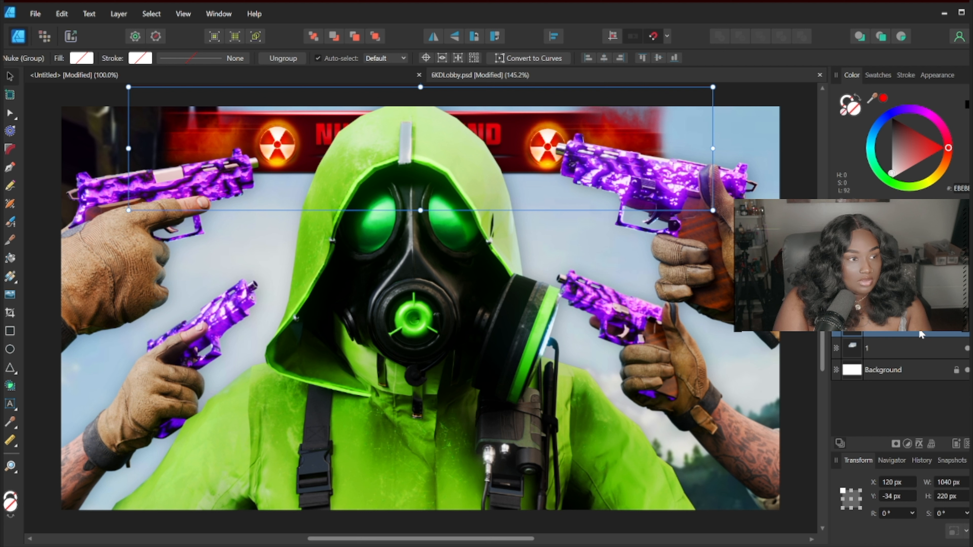
click(276, 75)
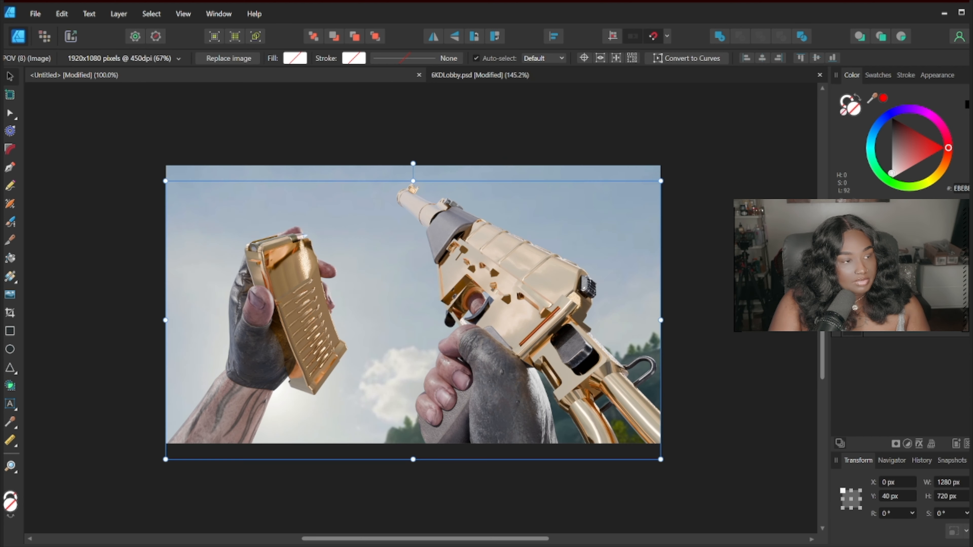
click(888, 337)
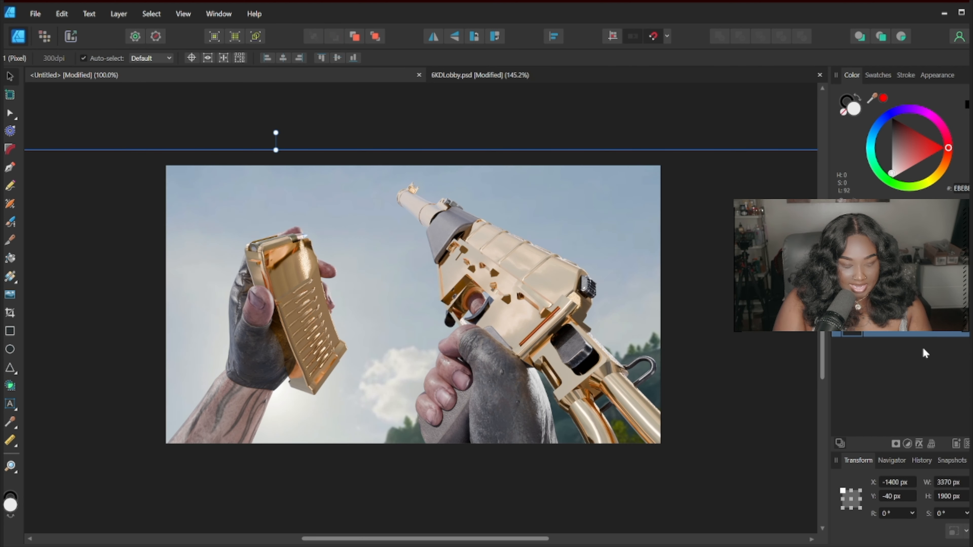
key(ctrl+v)
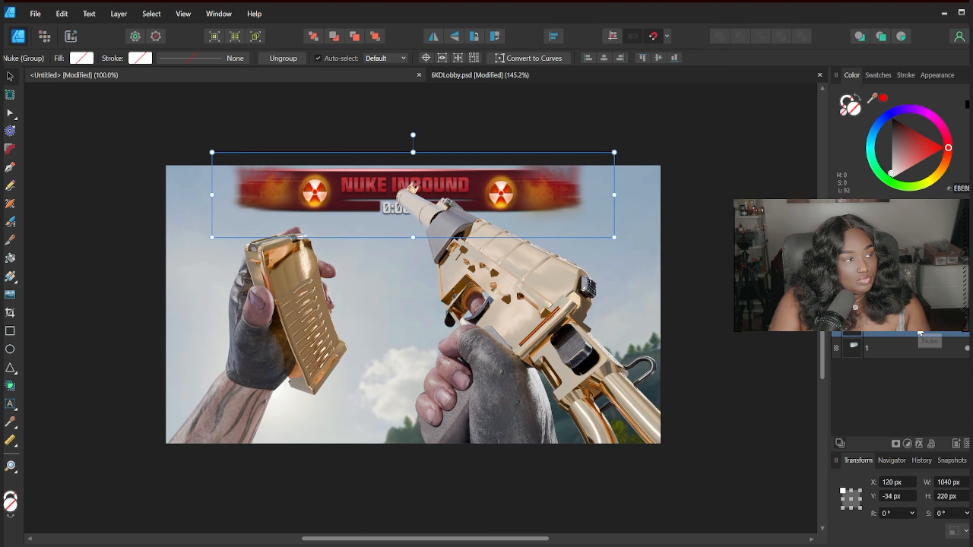
Step: Centre the Nuke Inbound banner horizontally on the spread
click(560, 35)
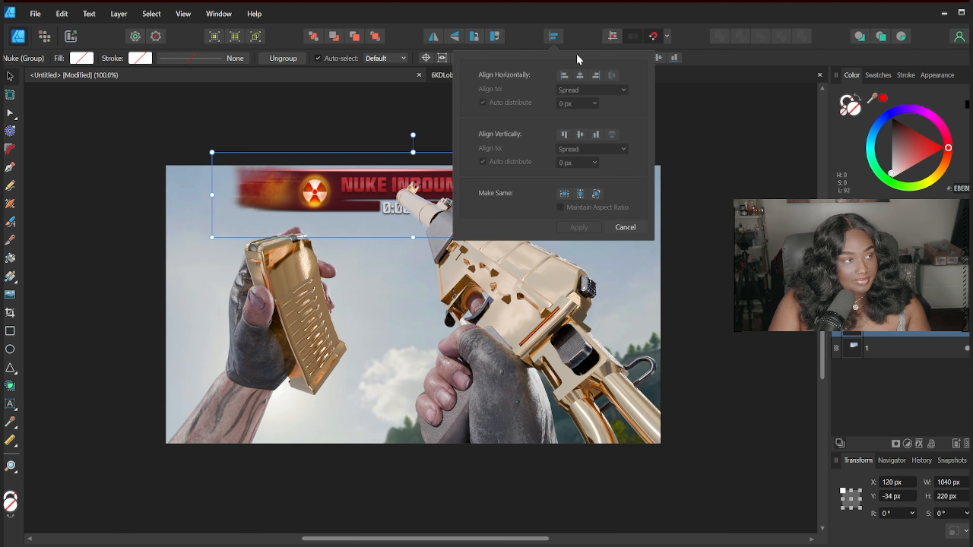
click(580, 75)
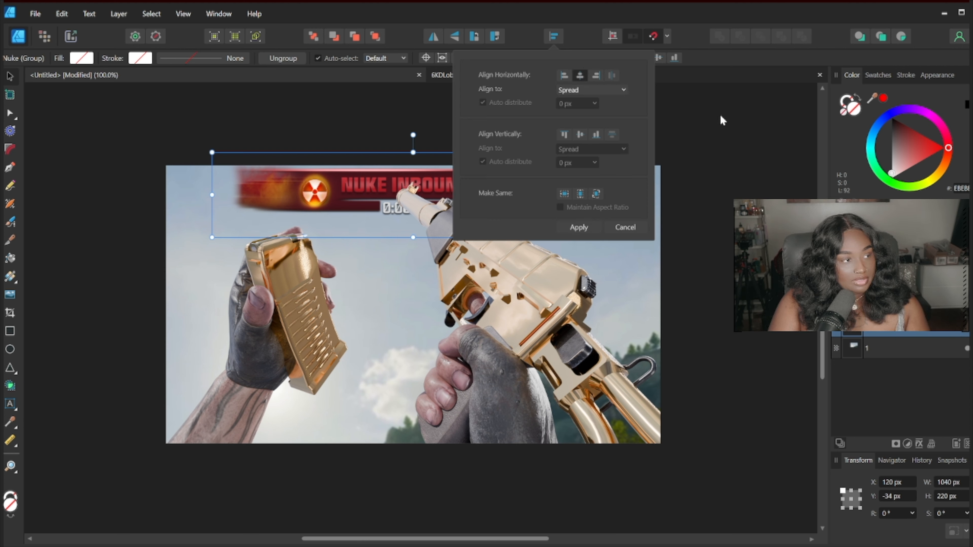
click(579, 227)
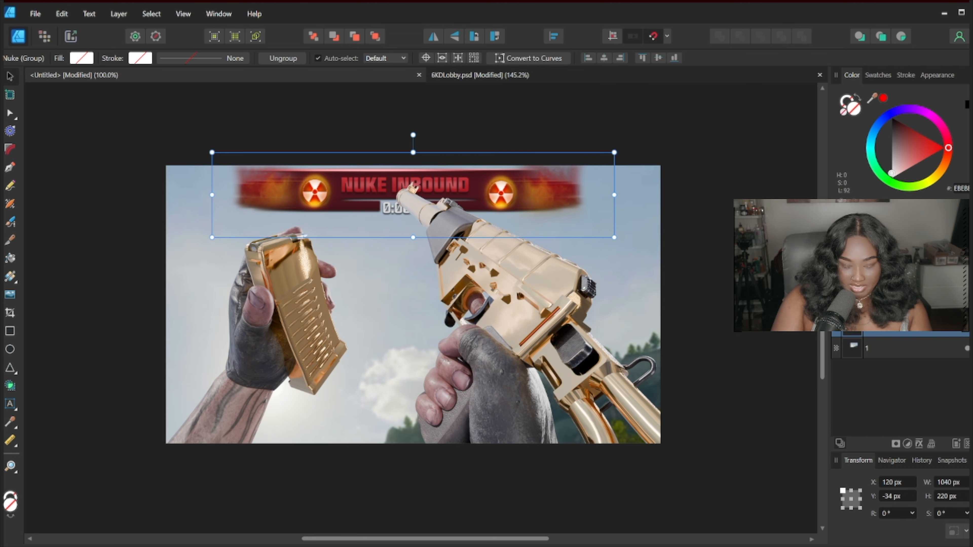
Step: Try the Nuke Inbound banner 7 px lower, at Y -27 px, keeping X at 120 px
key(Down)
key(Down)
key(Down)
key(Down)
key(Down)
key(Down)
key(Down)
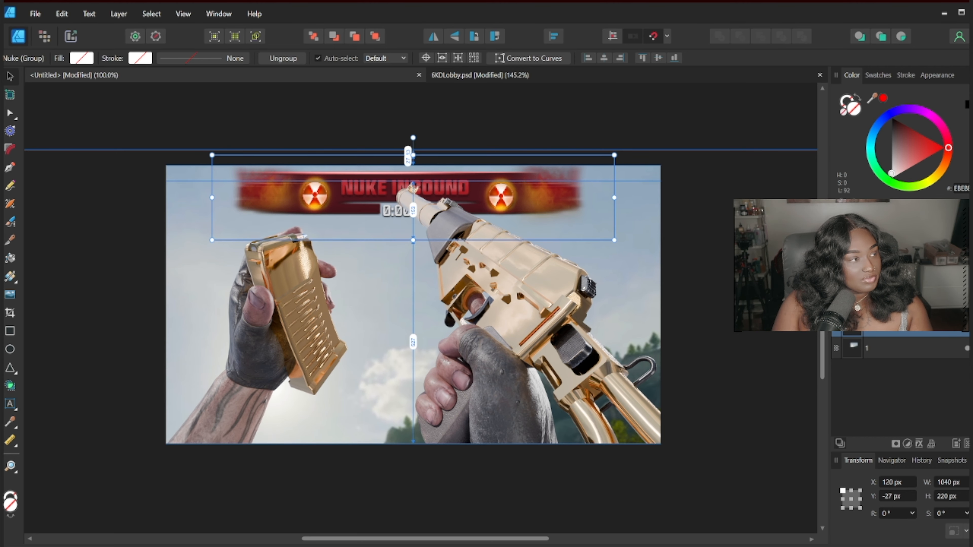
key(Right)
key(Left)
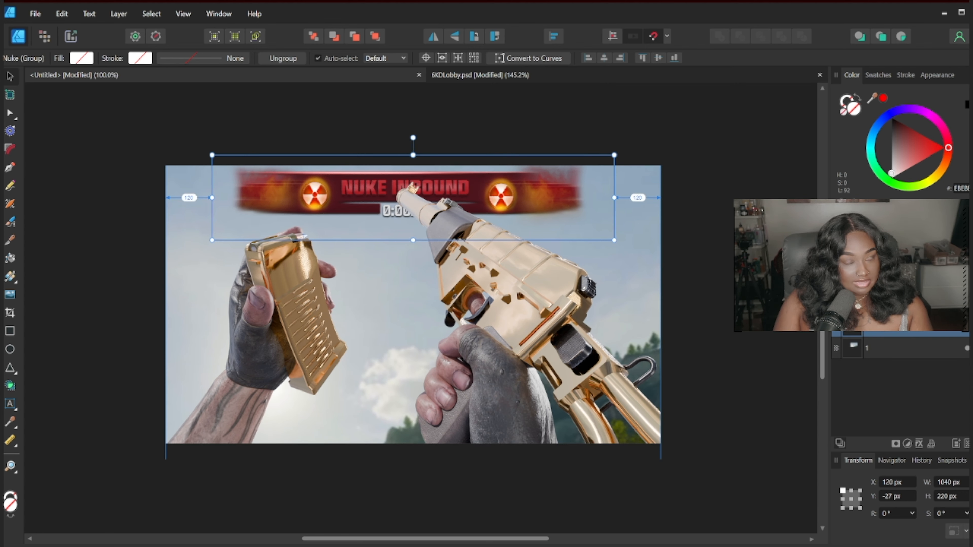
Step: Align the Nuke Inbound banner to the spread's horizontal centre again and move it back up to Y -34 px
click(555, 37)
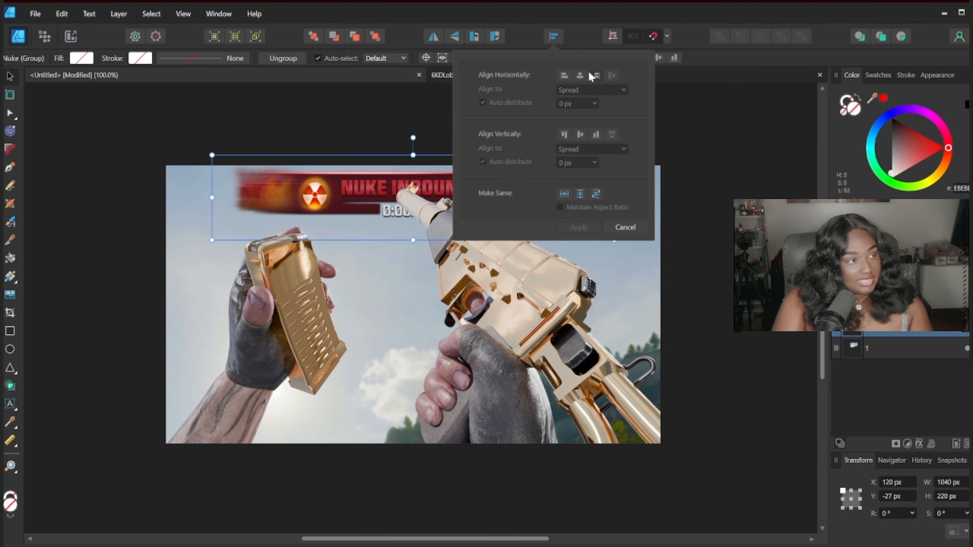
click(580, 76)
click(573, 228)
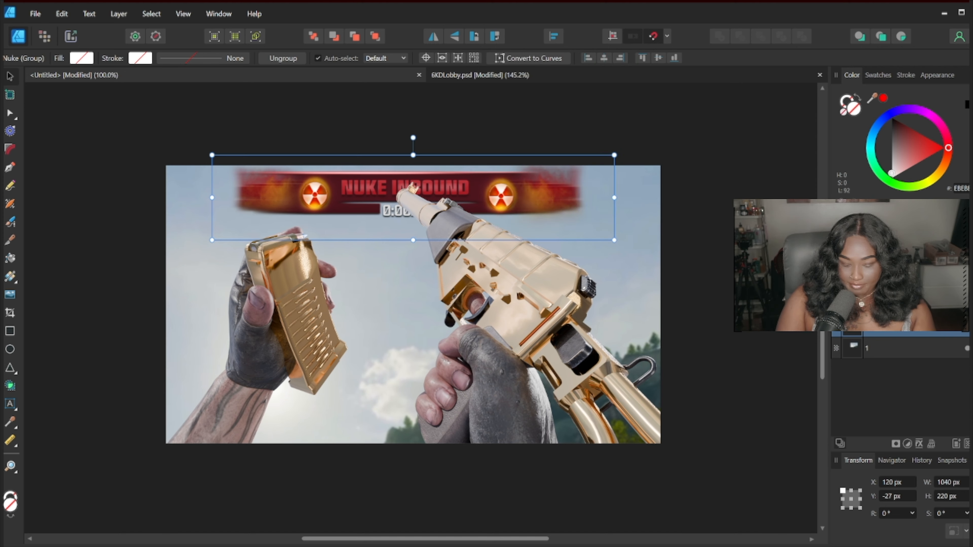
drag(408, 160, 408, 157)
click(751, 149)
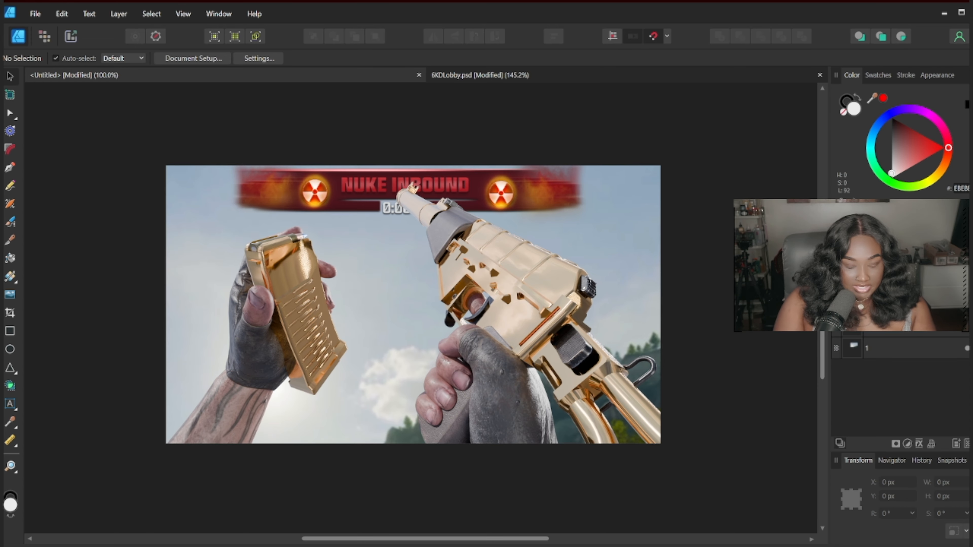
Step: Apply a Gaussian Blur layer effect with a radius of about 1.9 px to landscape background layer 1
key(ctrl+equal)
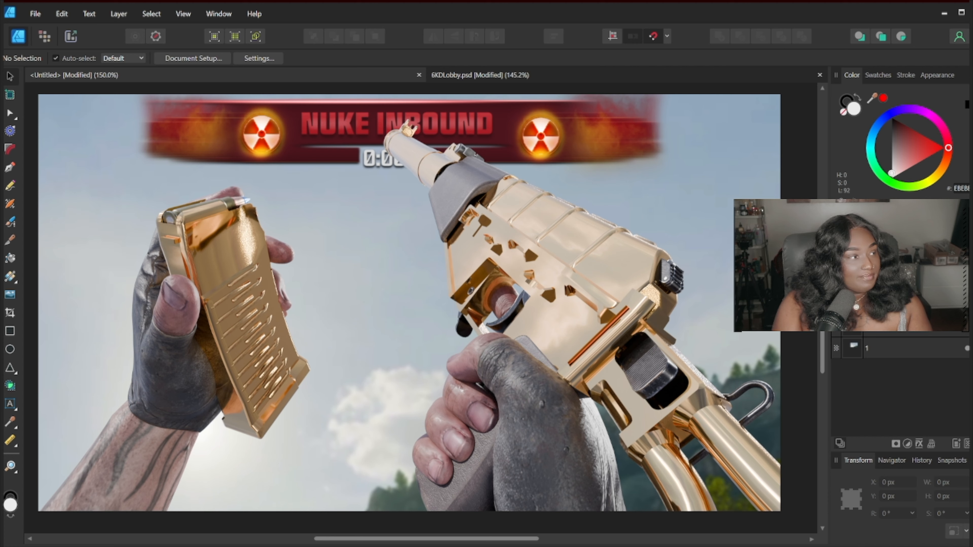
click(900, 345)
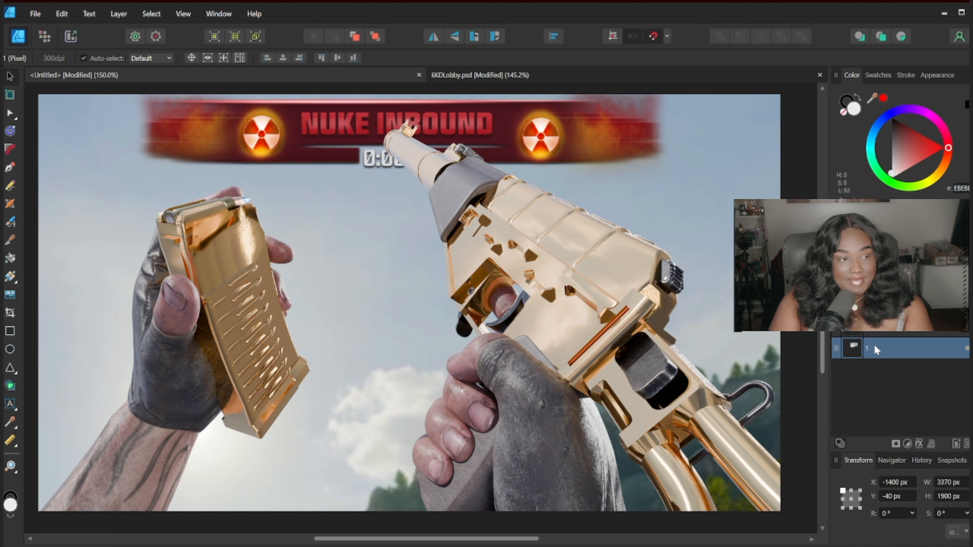
click(920, 443)
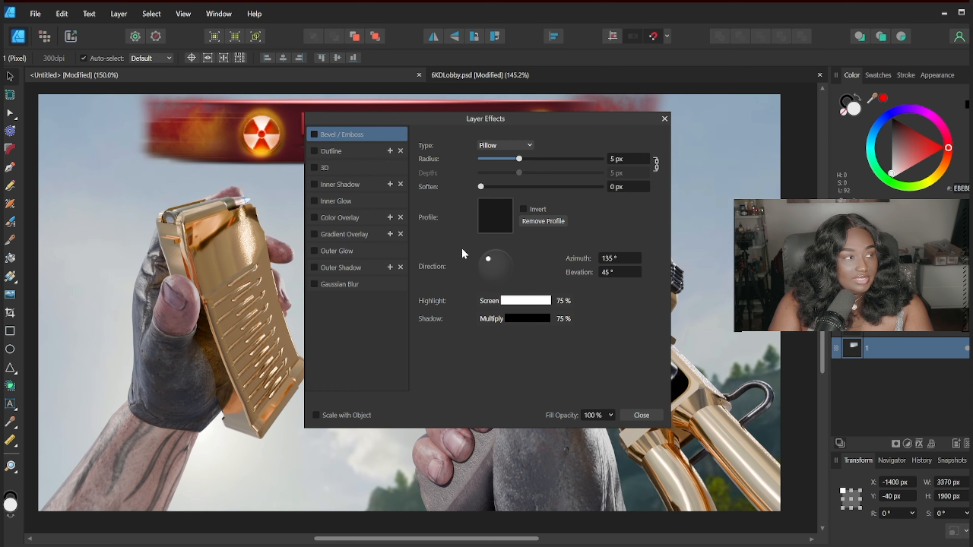
click(342, 285)
drag(521, 119, 651, 544)
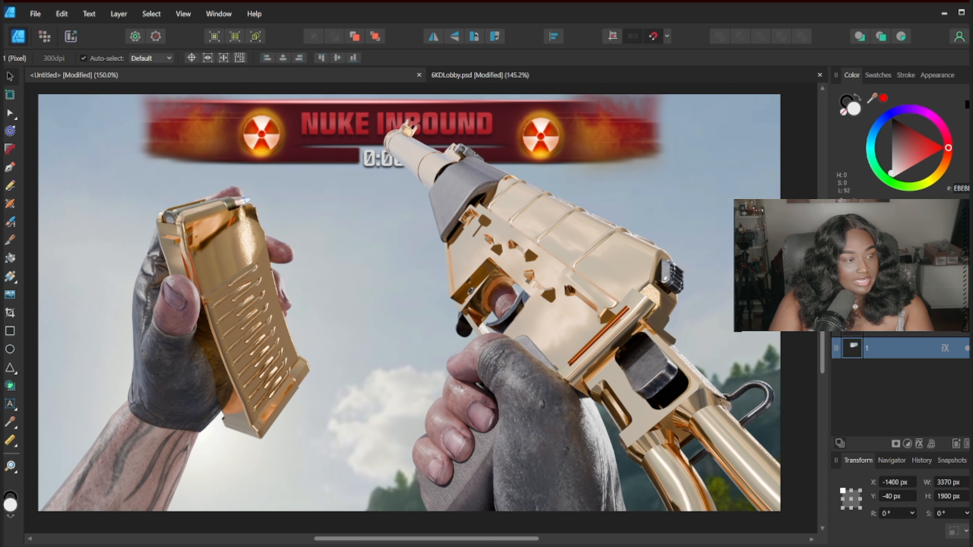
drag(717, 544, 824, 166)
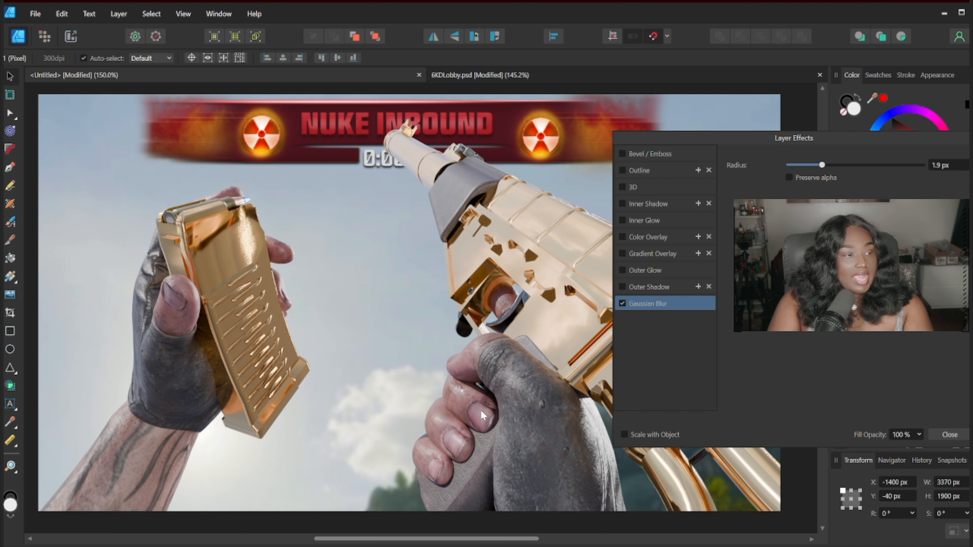
drag(901, 137, 868, 187)
click(918, 484)
key(ctrl+1)
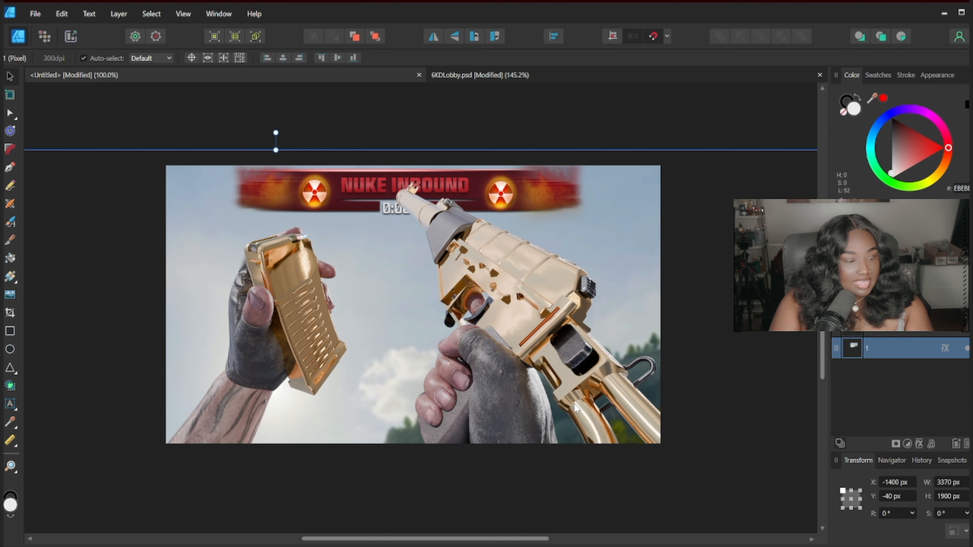
key(ctrl+plus)
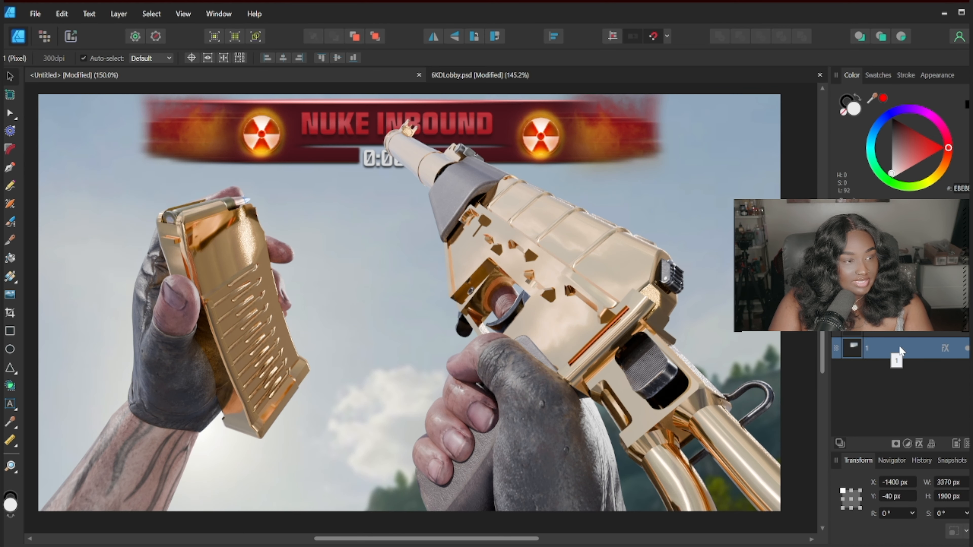
Step: Add a Curves adjustment to the POV (8) weapon render
click(914, 332)
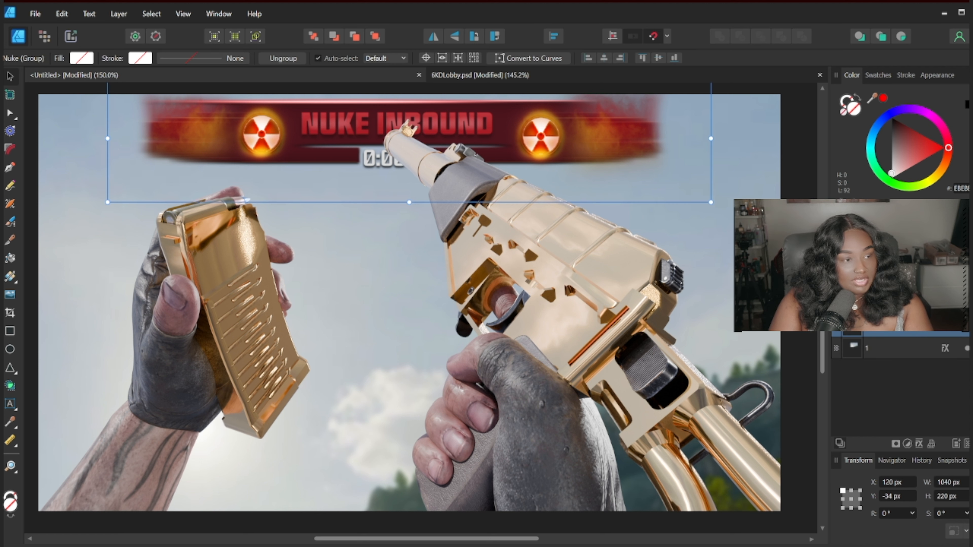
click(900, 310)
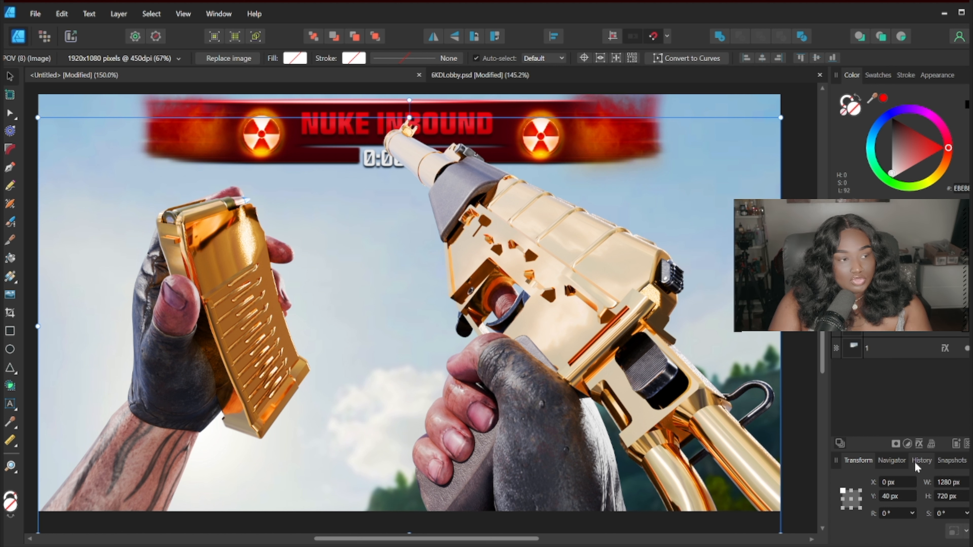
click(906, 444)
click(887, 545)
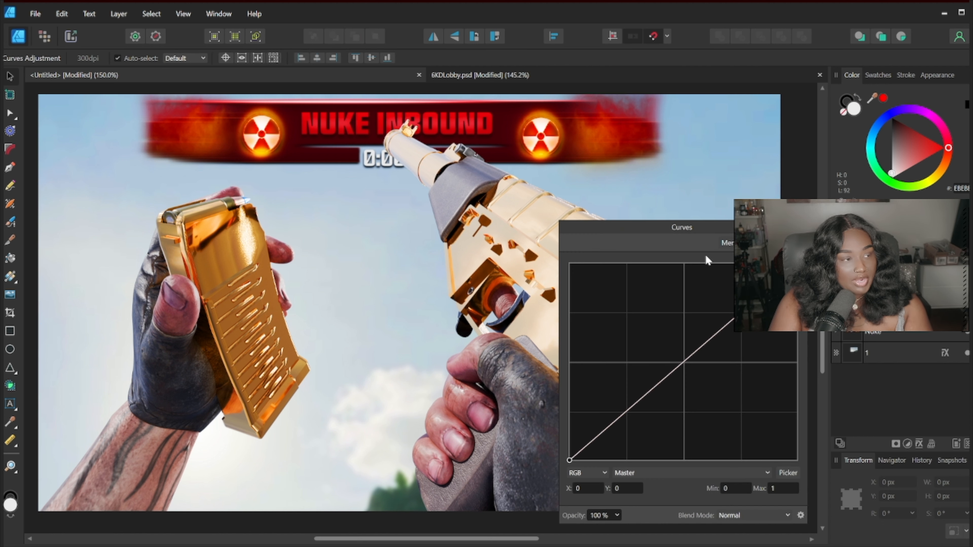
drag(695, 230, 710, 201)
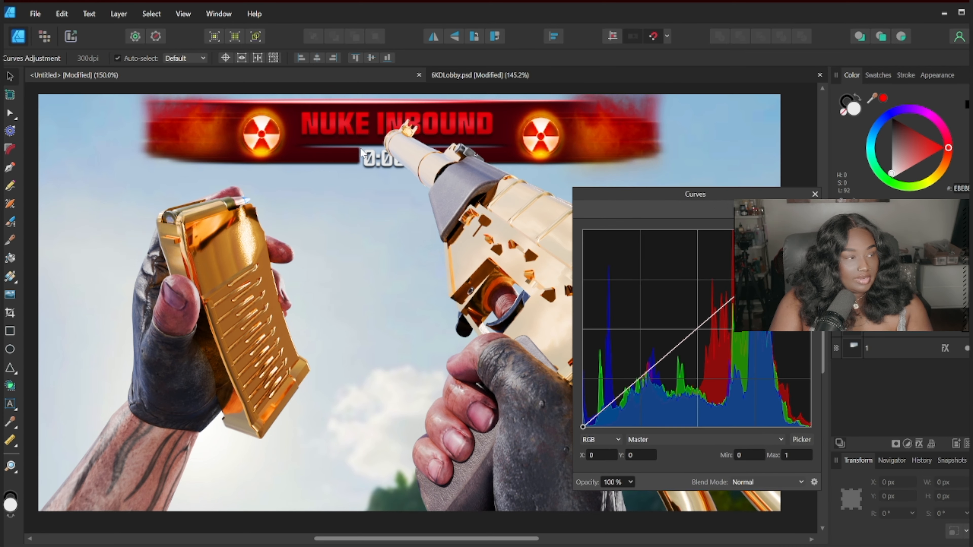
Step: Darken the midtones slightly by placing a master curve point at about X 0.542, Y 0.496
drag(446, 237, 317, 239)
drag(698, 198, 693, 187)
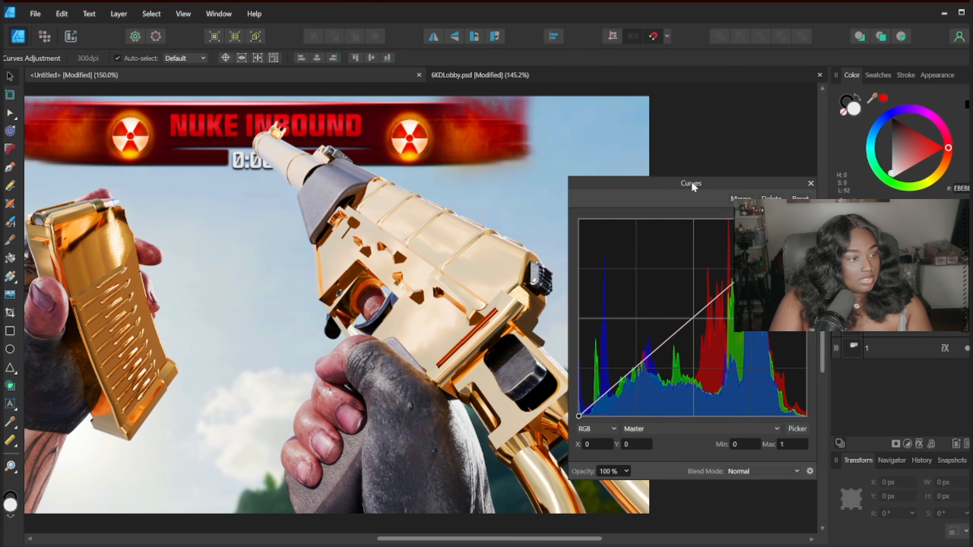
click(694, 316)
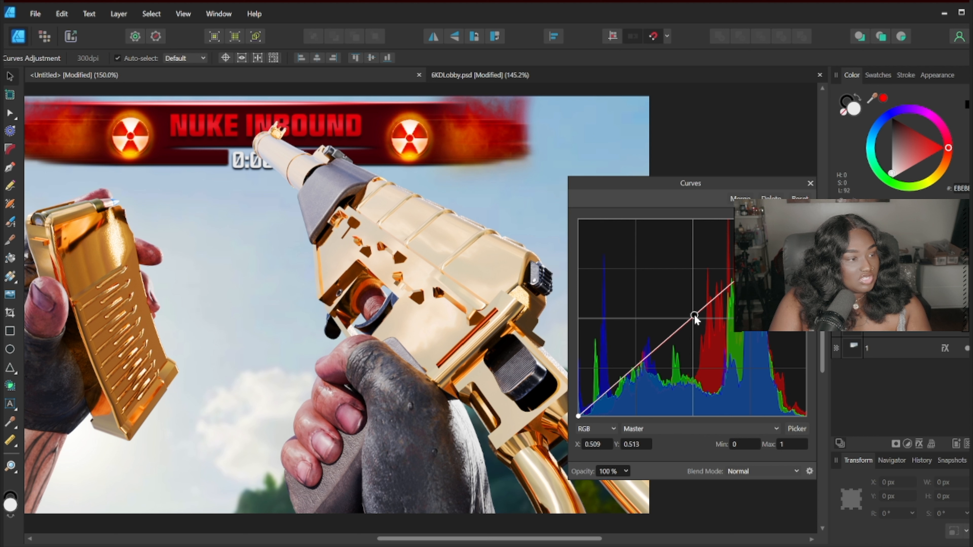
drag(694, 315, 701, 322)
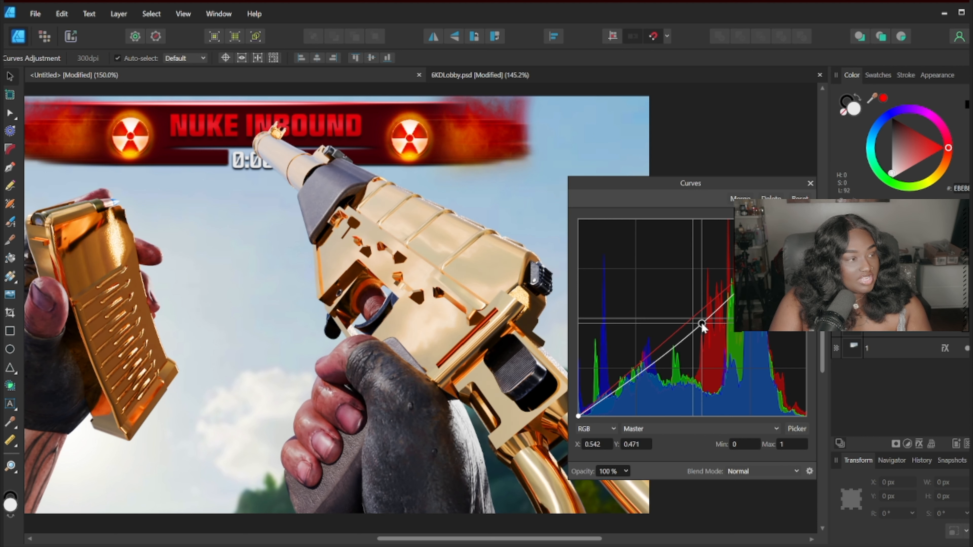
mouse_move(701, 322)
mouse_down()
mouse_move(709, 328)
mouse_move(703, 315)
mouse_up()
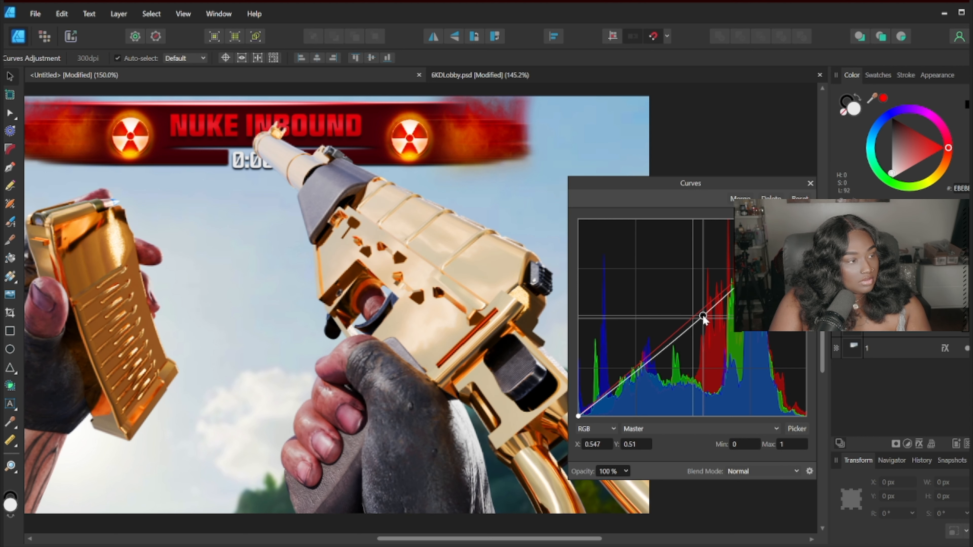
drag(703, 314, 702, 319)
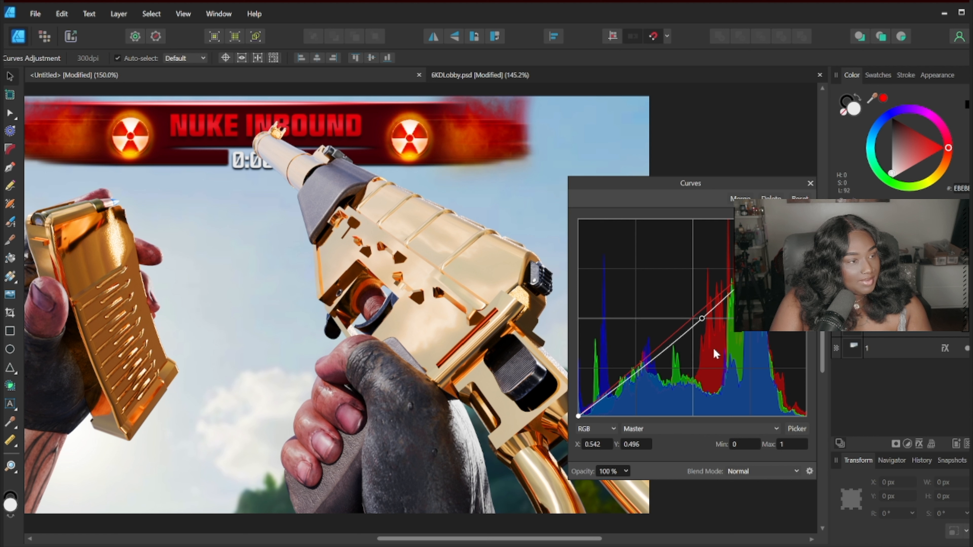
click(809, 184)
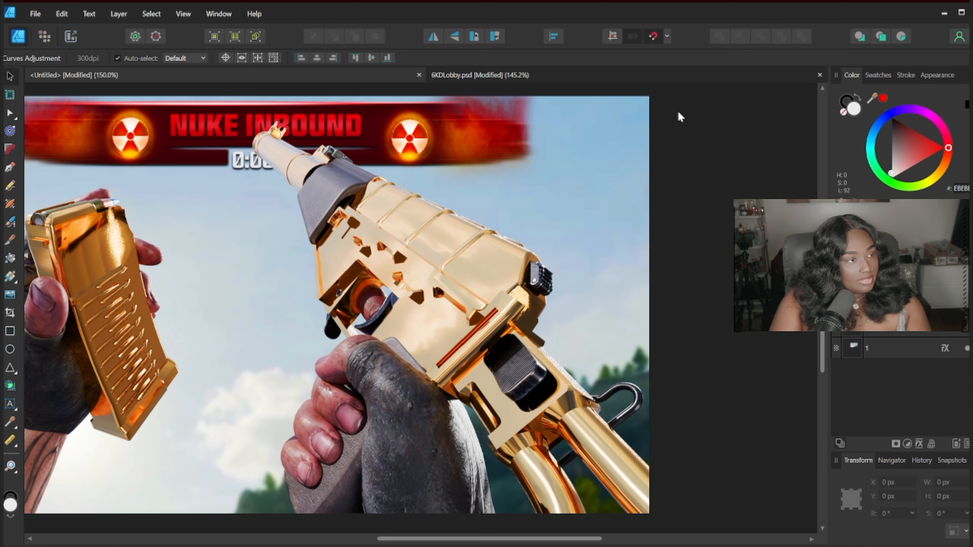
Step: Enable an Outer Shadow layer effect on the POV (8) weapon render
drag(500, 248, 639, 251)
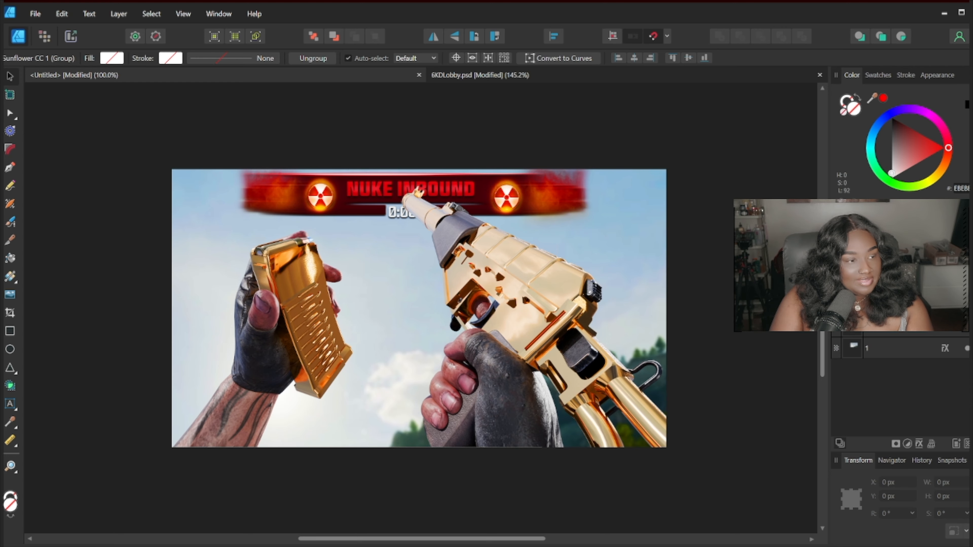
click(900, 307)
key(ctrl+plus)
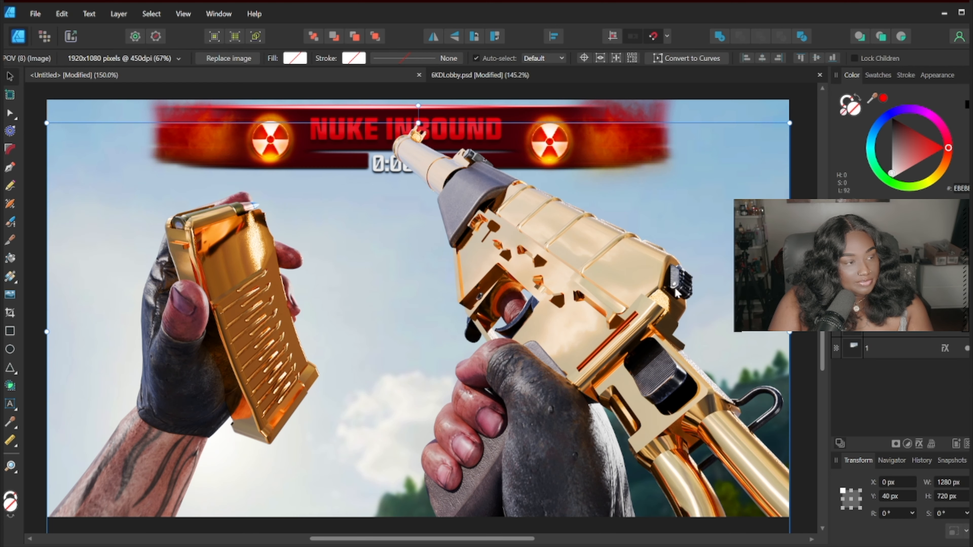
click(918, 444)
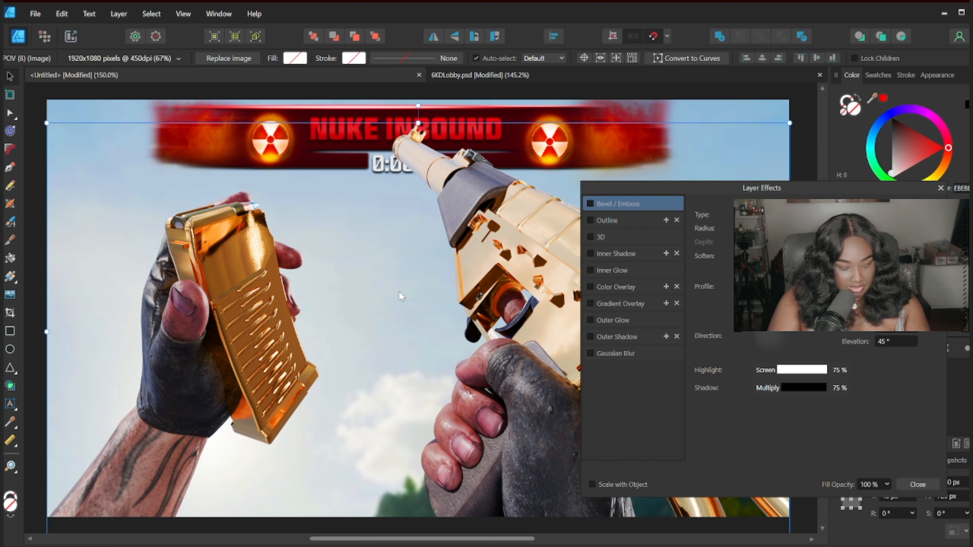
drag(378, 285, 290, 283)
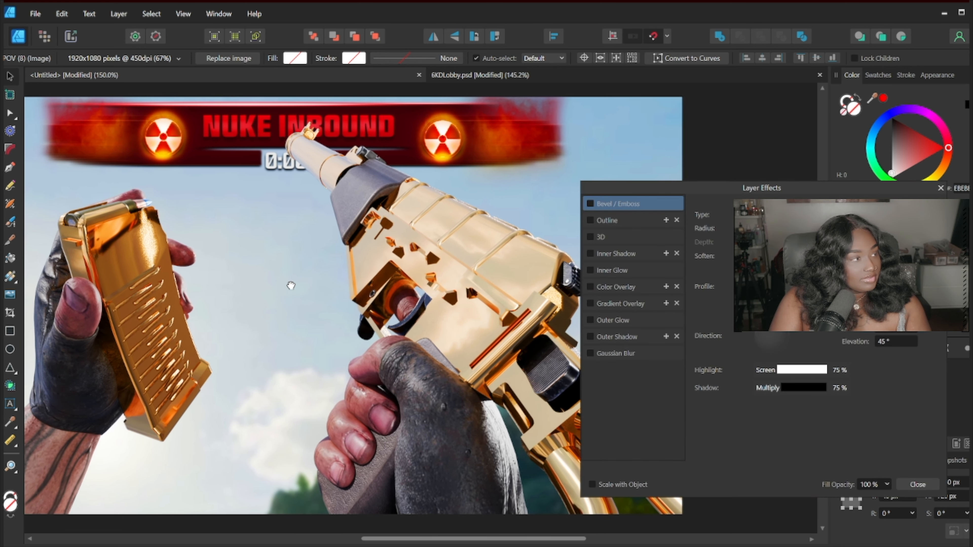
click(590, 337)
drag(800, 187, 821, 144)
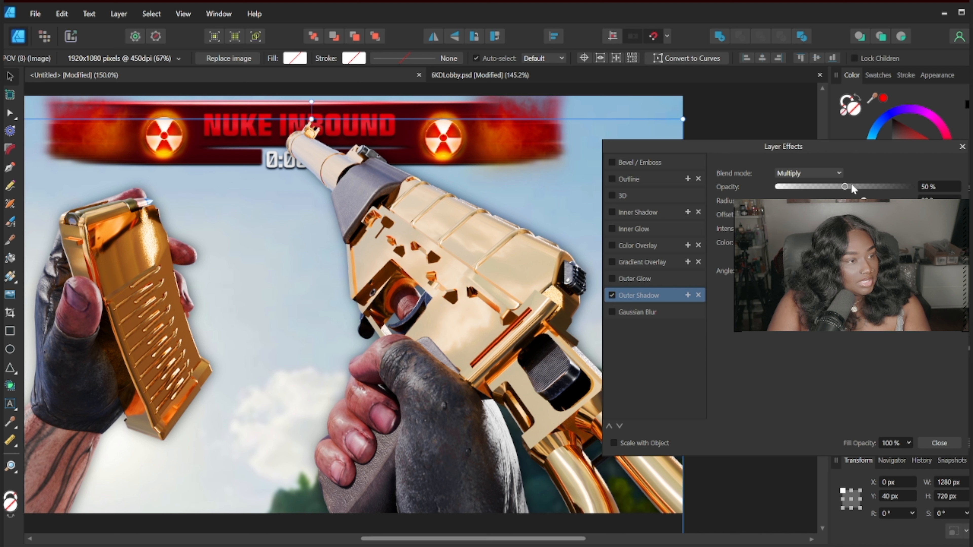
Step: Reduce the opacity of the weapon render's outer shadow to 24%, keeping the Multiply blend mode
drag(844, 186, 812, 191)
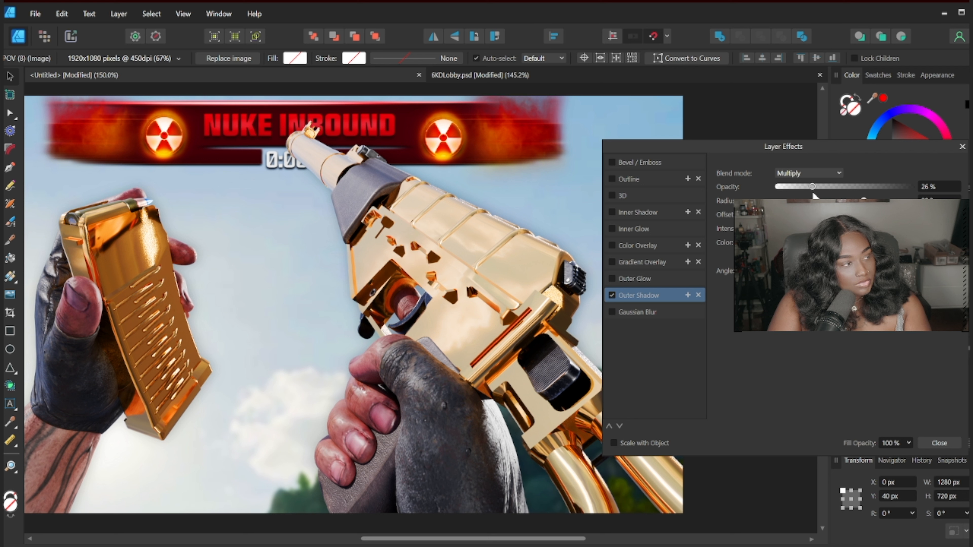
drag(812, 193, 807, 195)
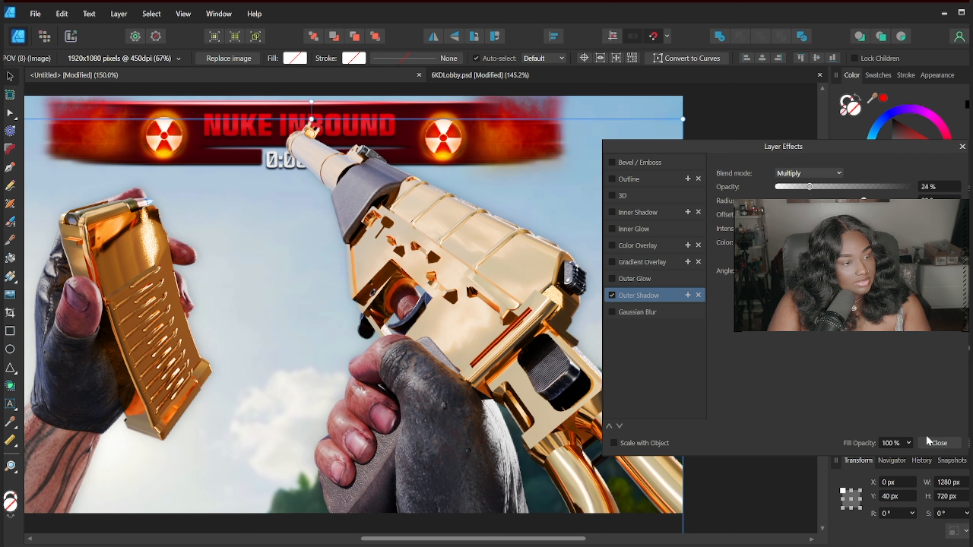
click(939, 443)
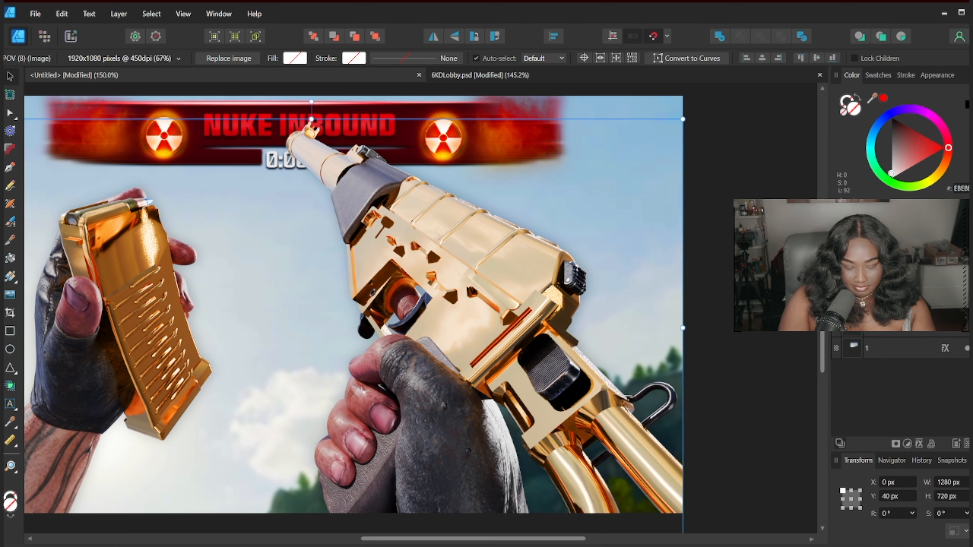
Step: Compare the weapon render with and without its outer shadow, leaving the effect enabled
drag(223, 326, 358, 332)
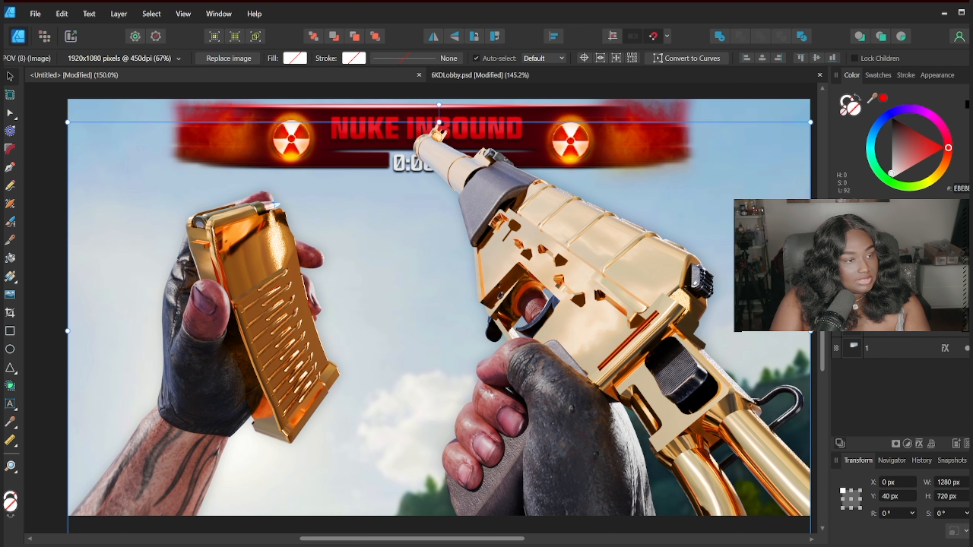
click(944, 327)
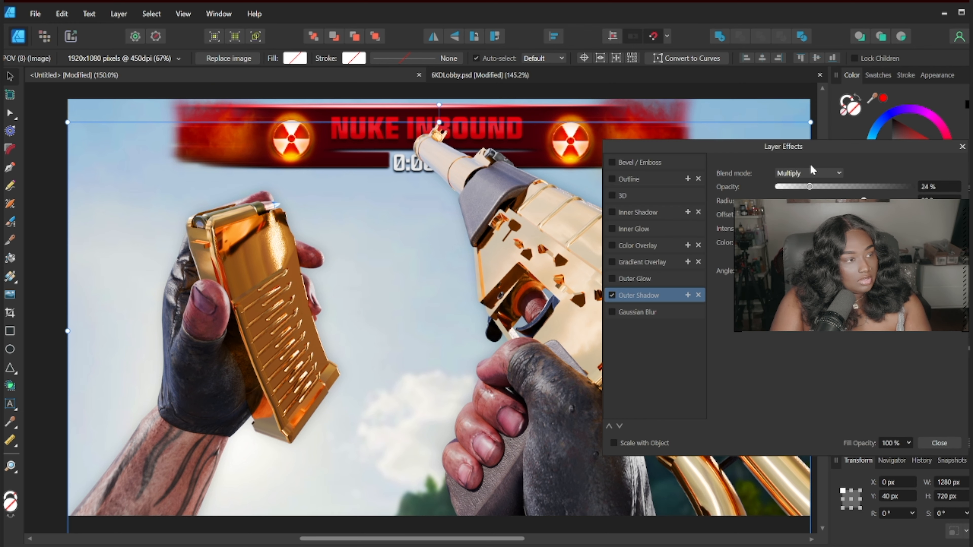
drag(521, 247, 395, 252)
click(608, 295)
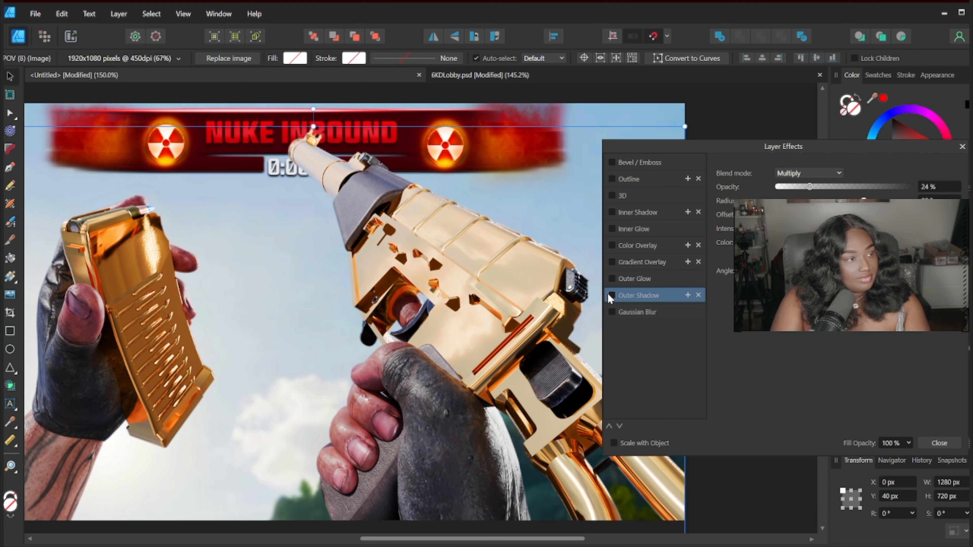
click(612, 295)
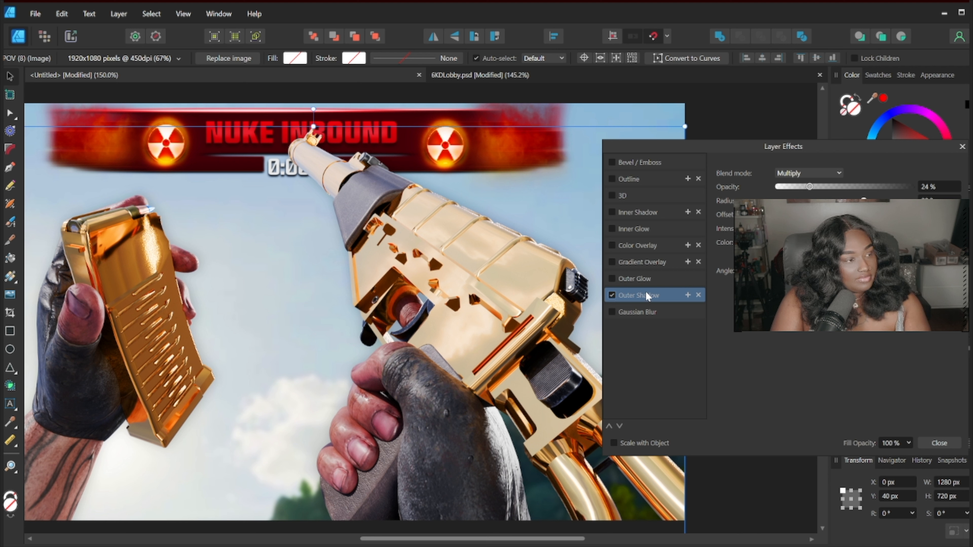
click(942, 444)
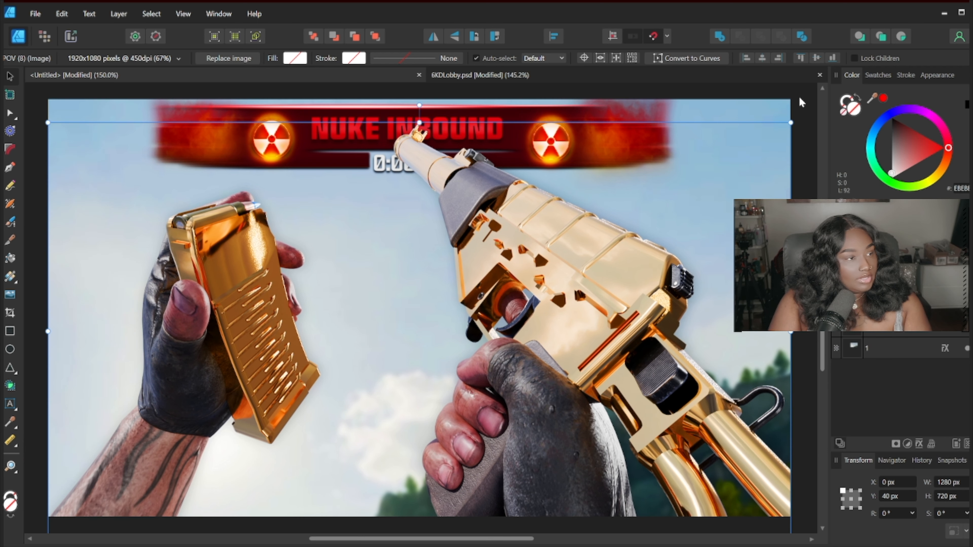
Step: Export the whole document to the Desktop as a PSD file named Tutorial, using the preserve accuracy preset
click(881, 348)
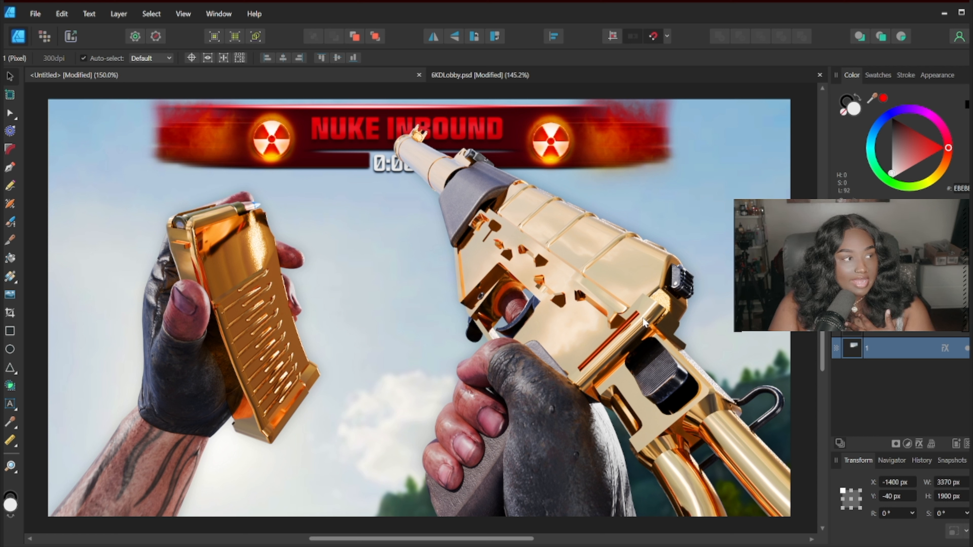
click(36, 14)
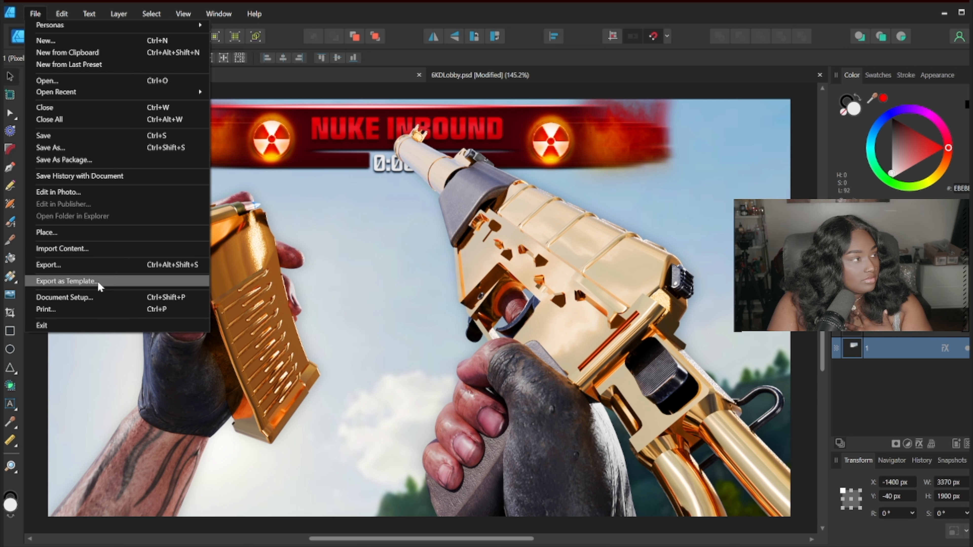
click(93, 266)
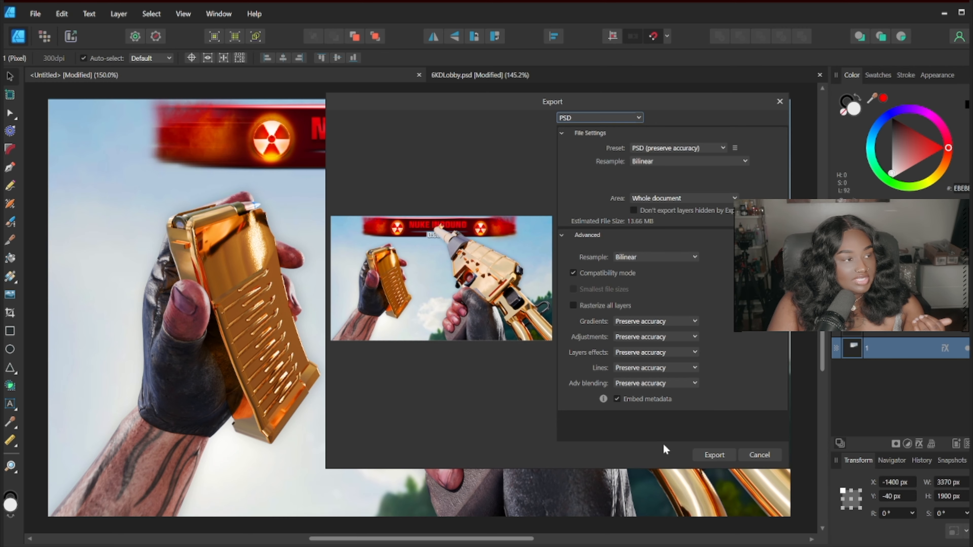
click(698, 451)
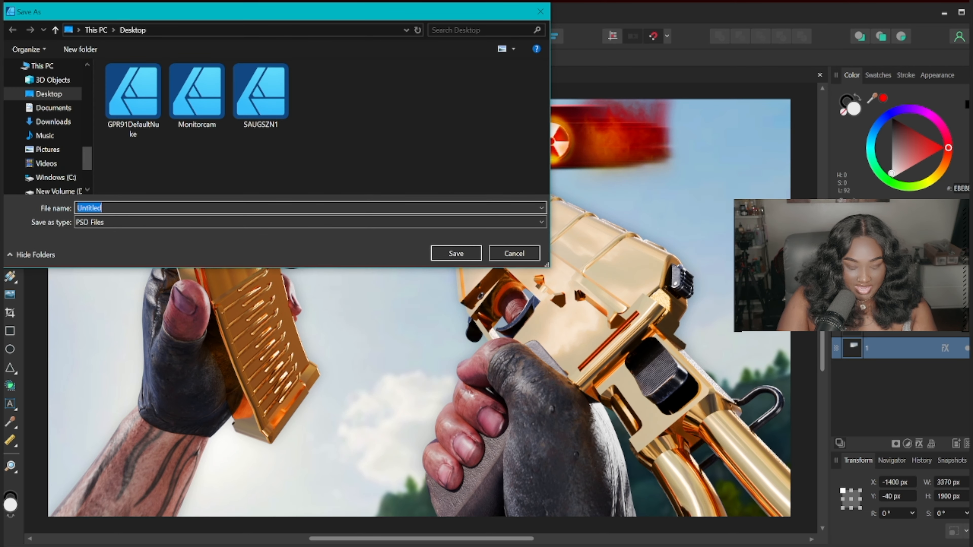
text(Tutorial)
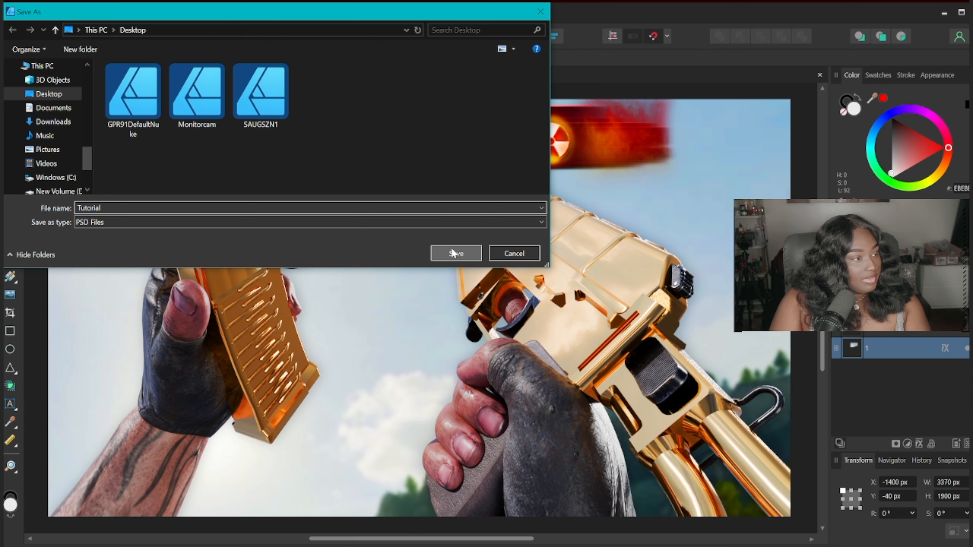
click(451, 250)
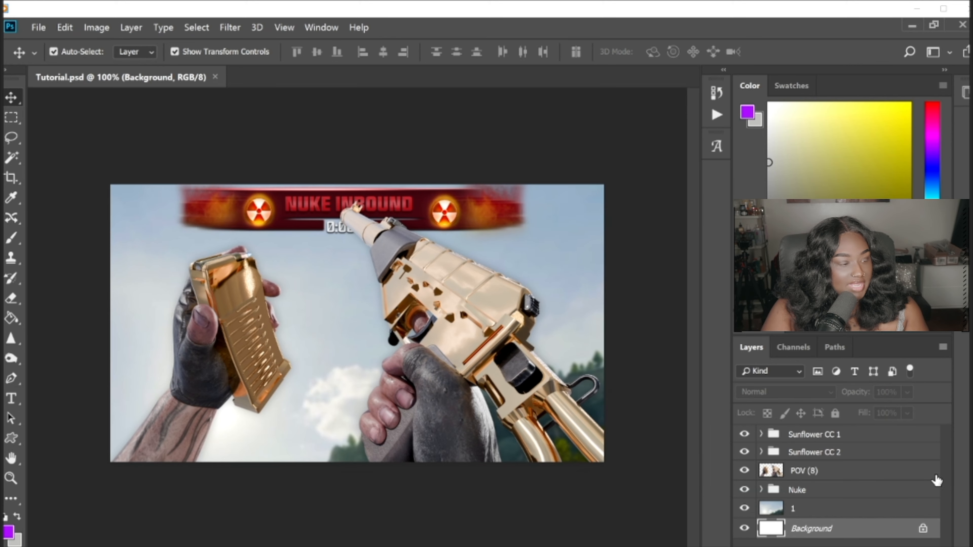
Step: Switch to Photoshop and delete the white Background layer from Tutorial.psd
click(843, 437)
click(816, 529)
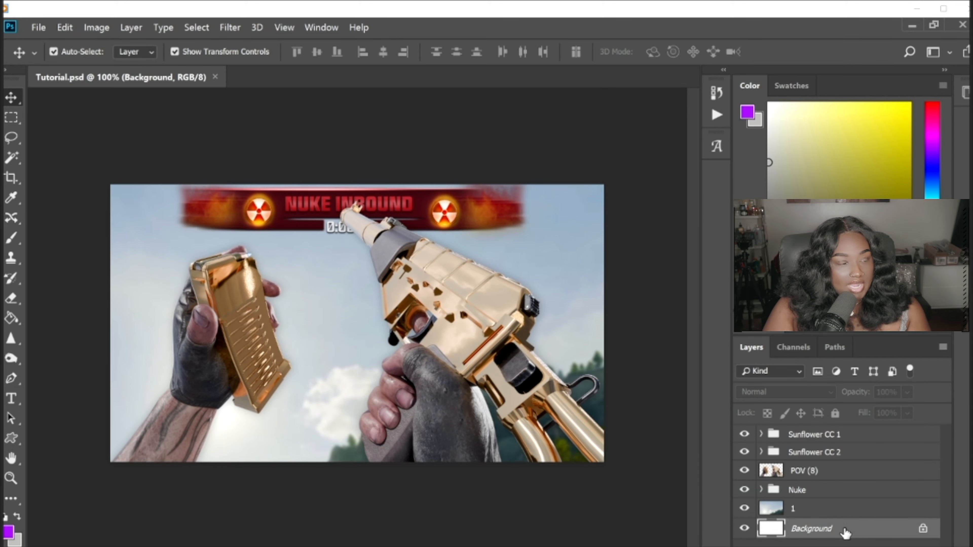
key(Delete)
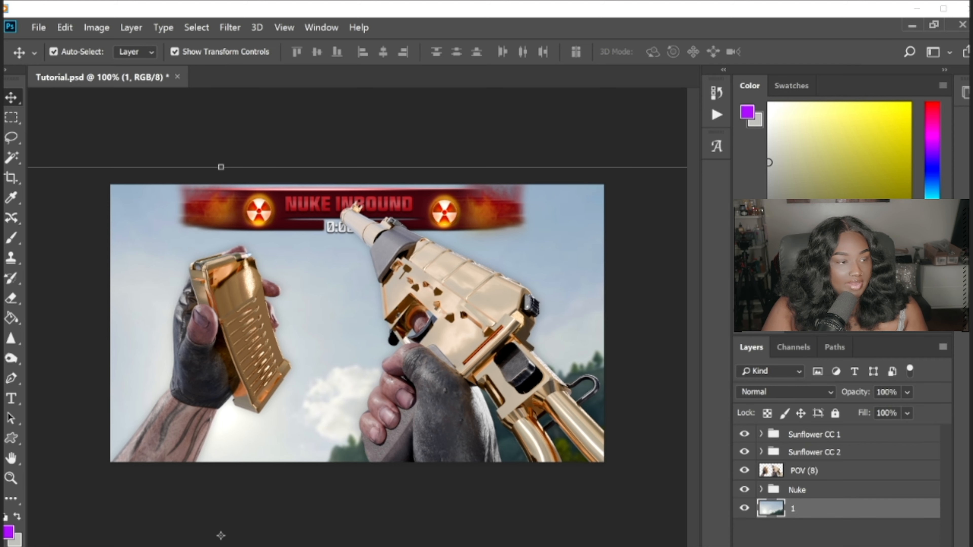
Step: Add a Hue/Saturation adjustment layer above the Sunflower CC 1 group and raise its saturation to +68
click(842, 437)
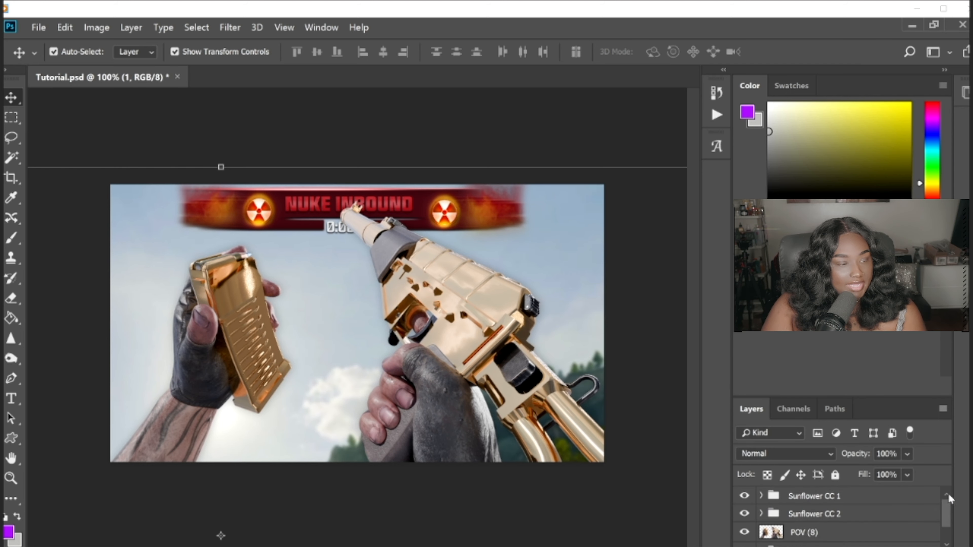
click(911, 500)
click(896, 527)
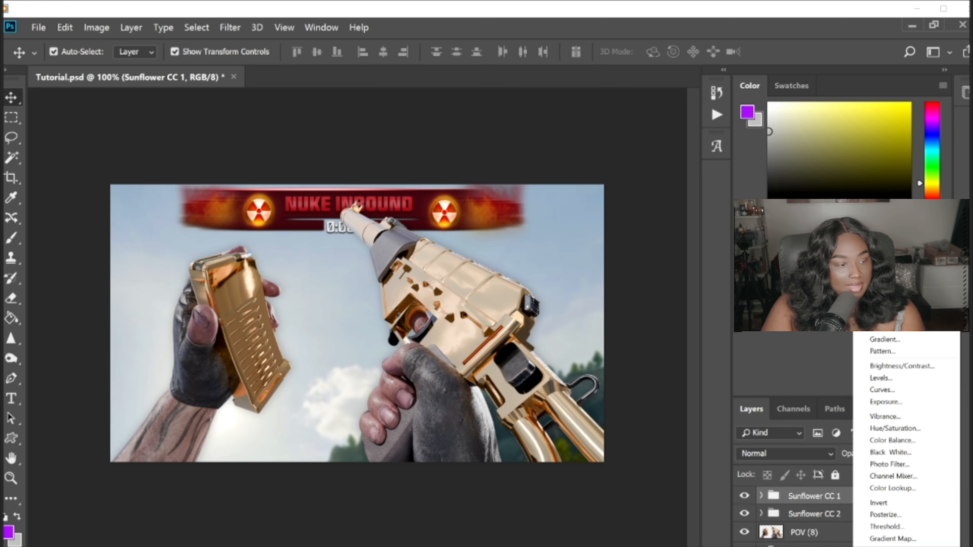
click(900, 428)
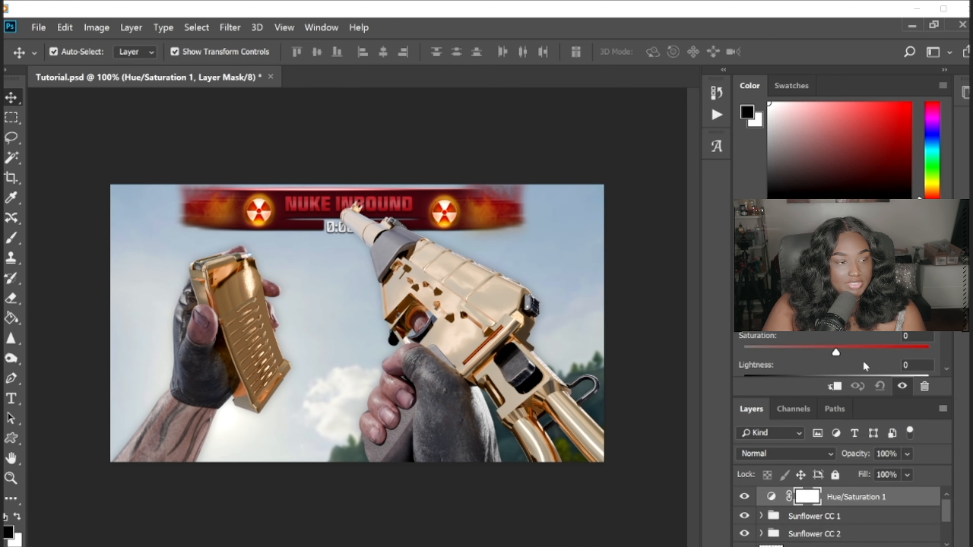
drag(842, 353, 899, 348)
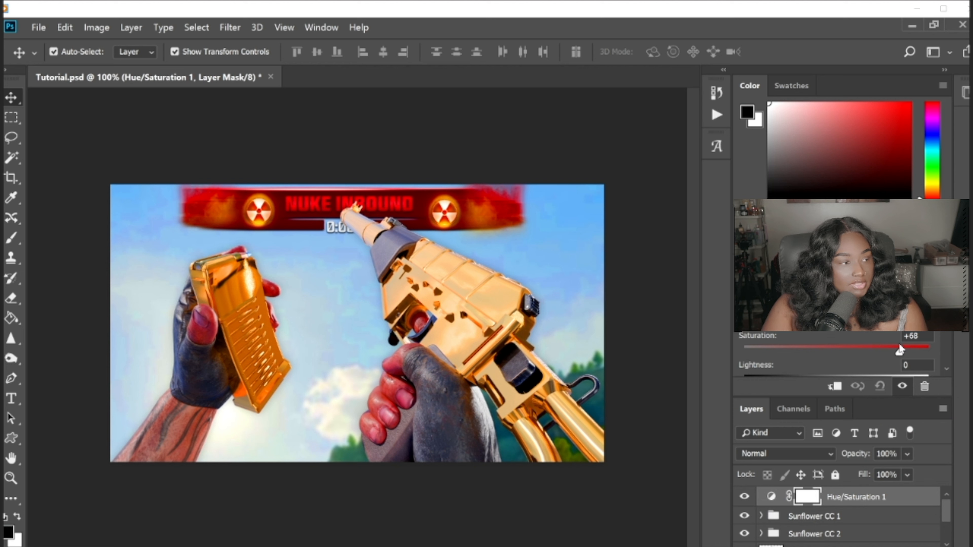
Step: Set the Hue/Saturation adjustment's saturation to +59 and merge all layers into a single layer
drag(899, 349, 892, 348)
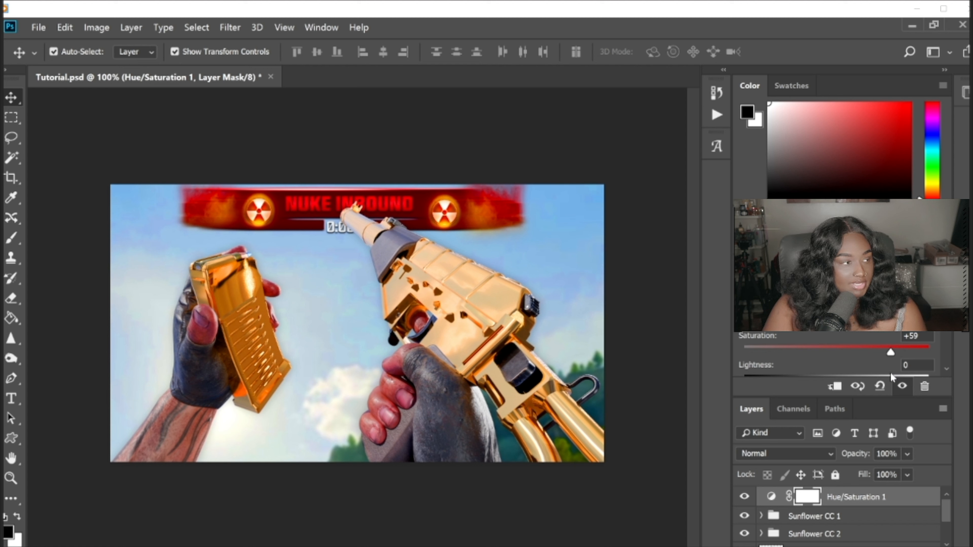
scroll(858, 529, down, 2)
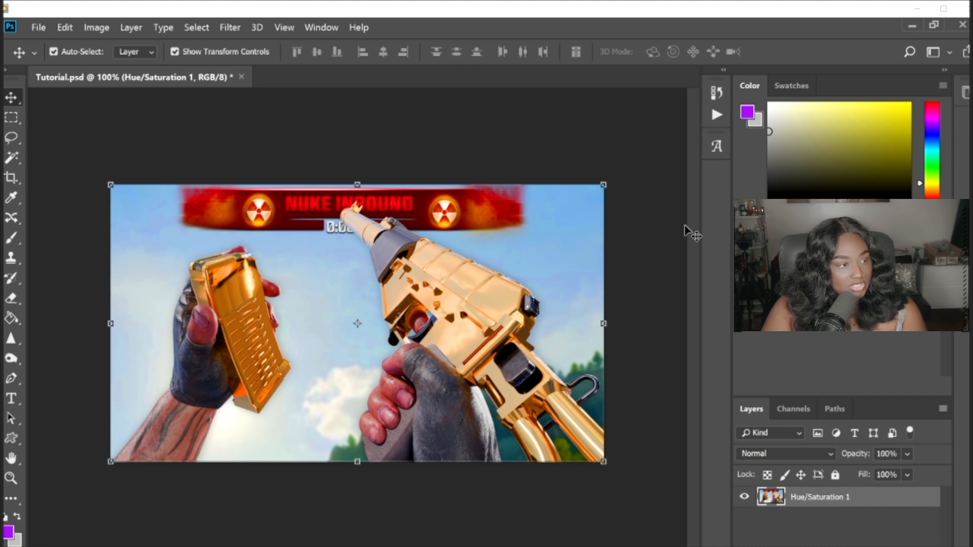
Step: Apply Smart Sharpen to the merged layer with the Thumbnails preset at 100% amount, 1.0 px radius and 10% noise reduction, comparing the preview first
click(230, 28)
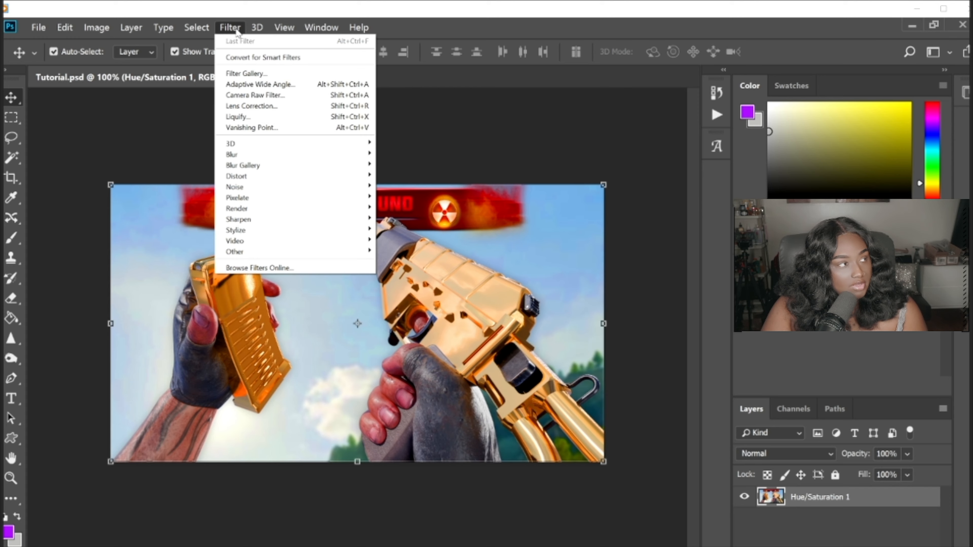
mouse_move(370, 220)
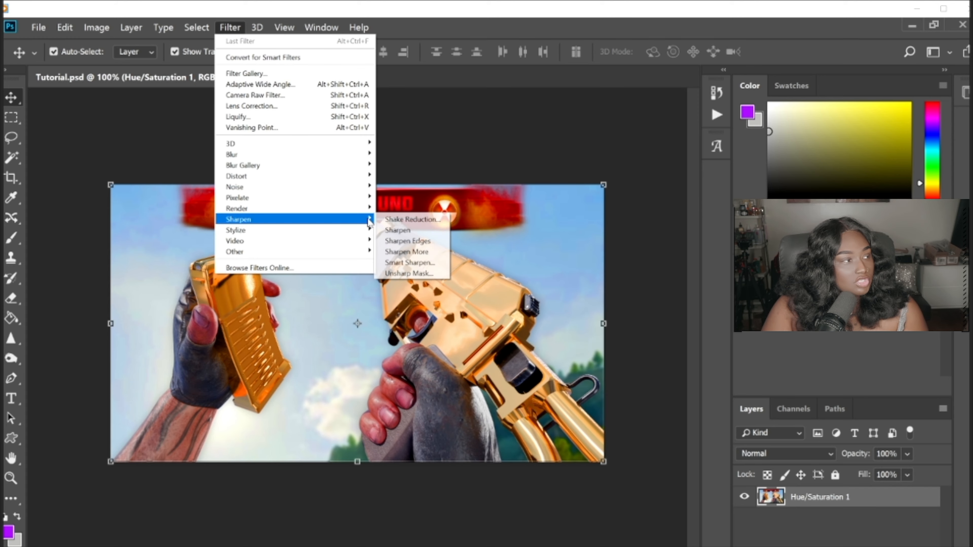
click(410, 262)
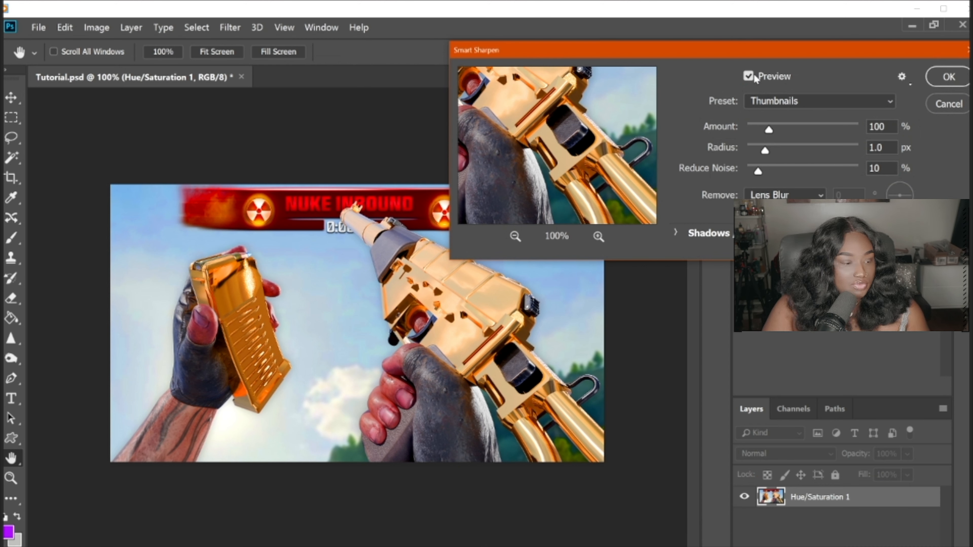
click(752, 76)
click(749, 76)
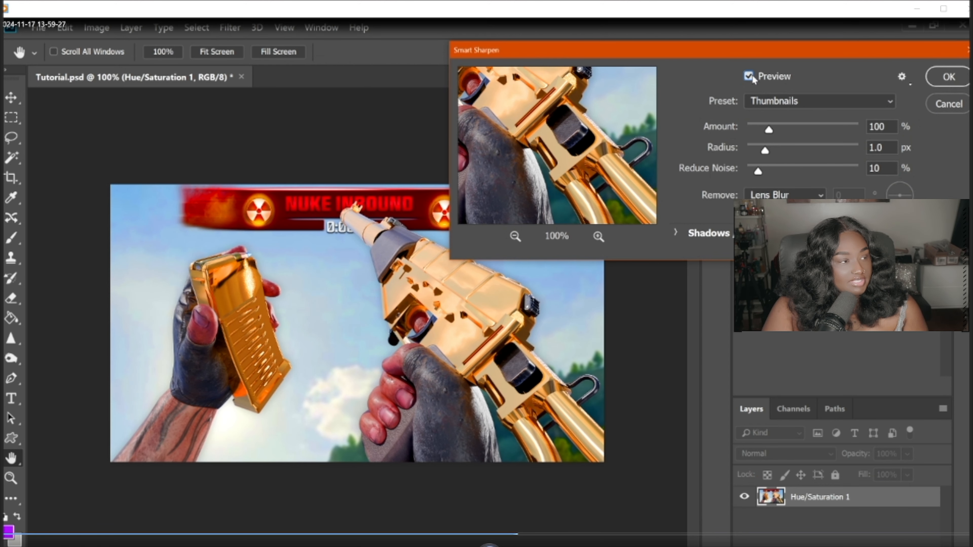
click(752, 76)
click(750, 76)
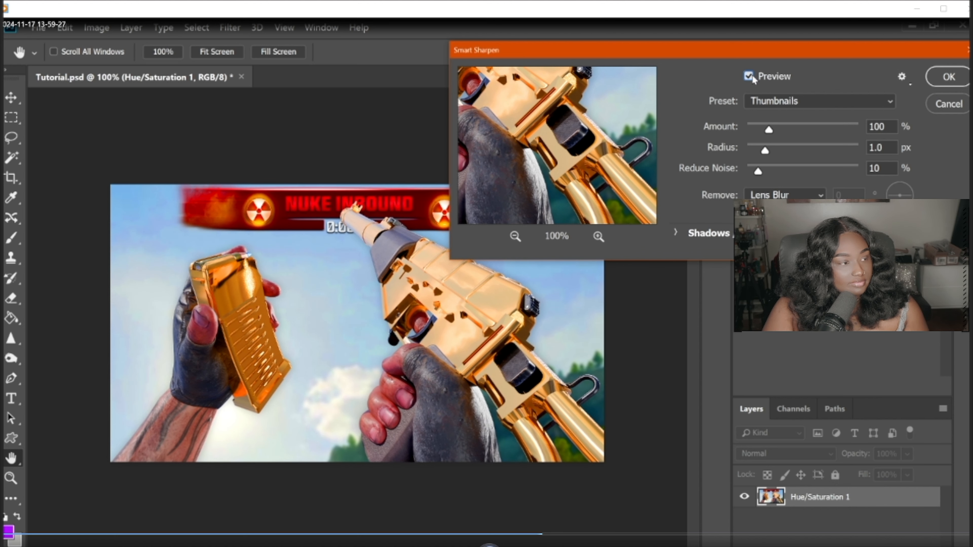
click(937, 78)
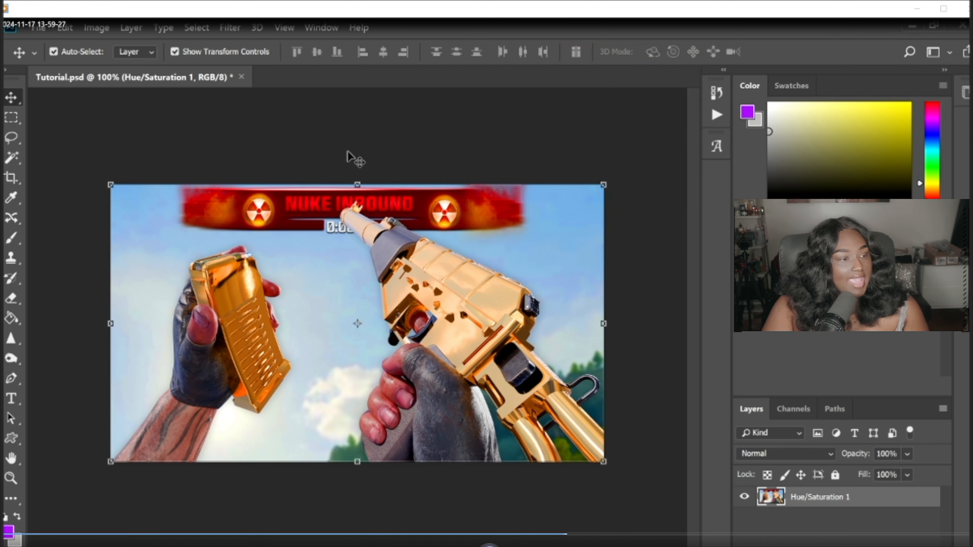
Step: Set the merged Hue/Saturation 1 layer's opacity to 99%
click(908, 454)
drag(907, 474, 906, 473)
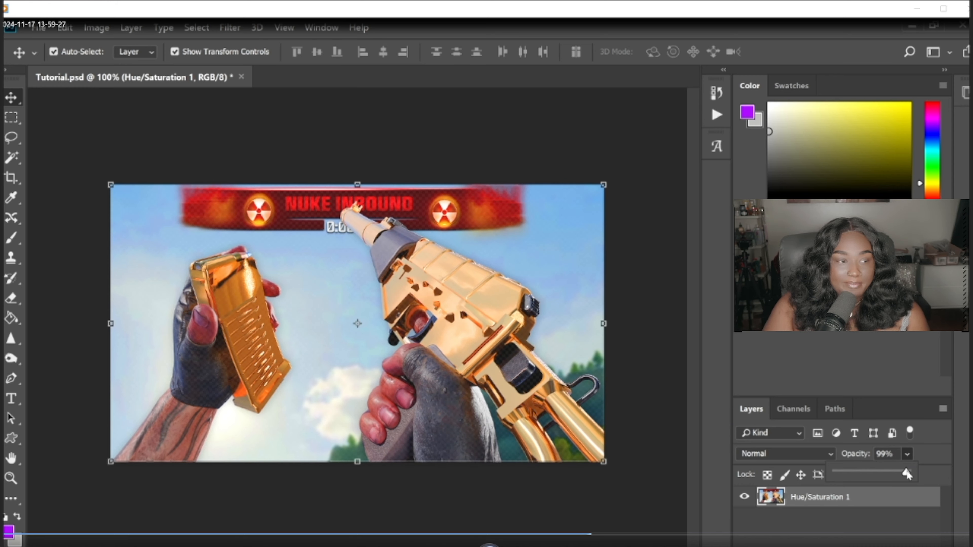
click(926, 454)
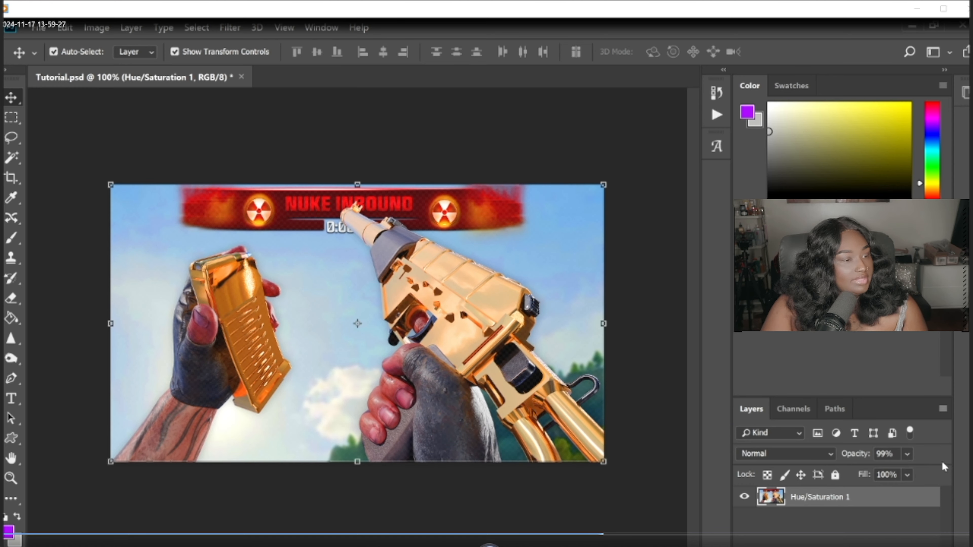
Step: Start exporting the finished thumbnail with Save for Web (Legacy)
click(39, 28)
mouse_move(78, 181)
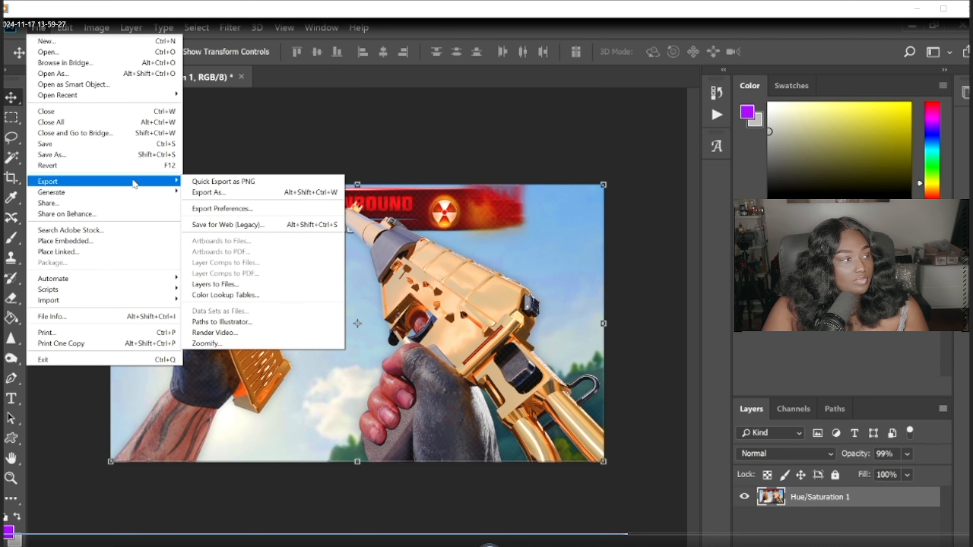
click(253, 225)
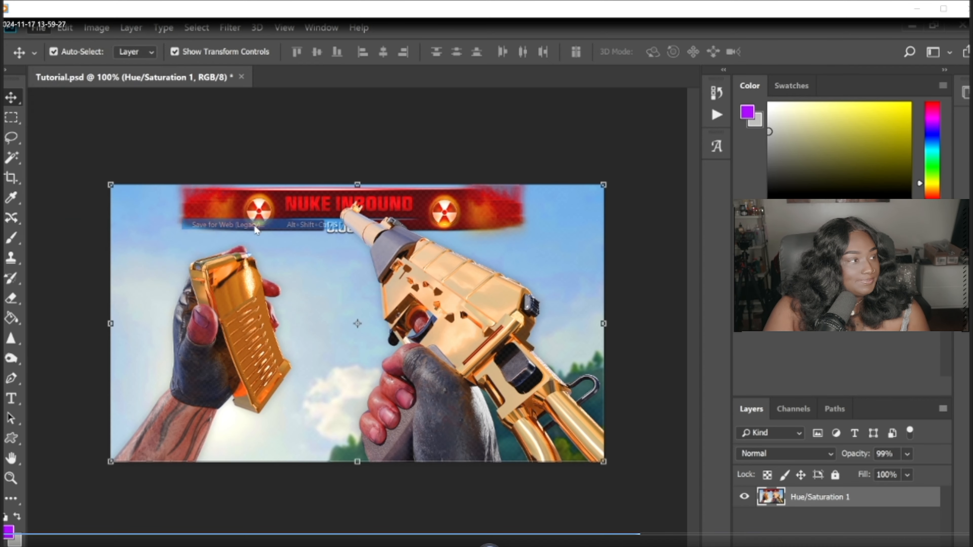